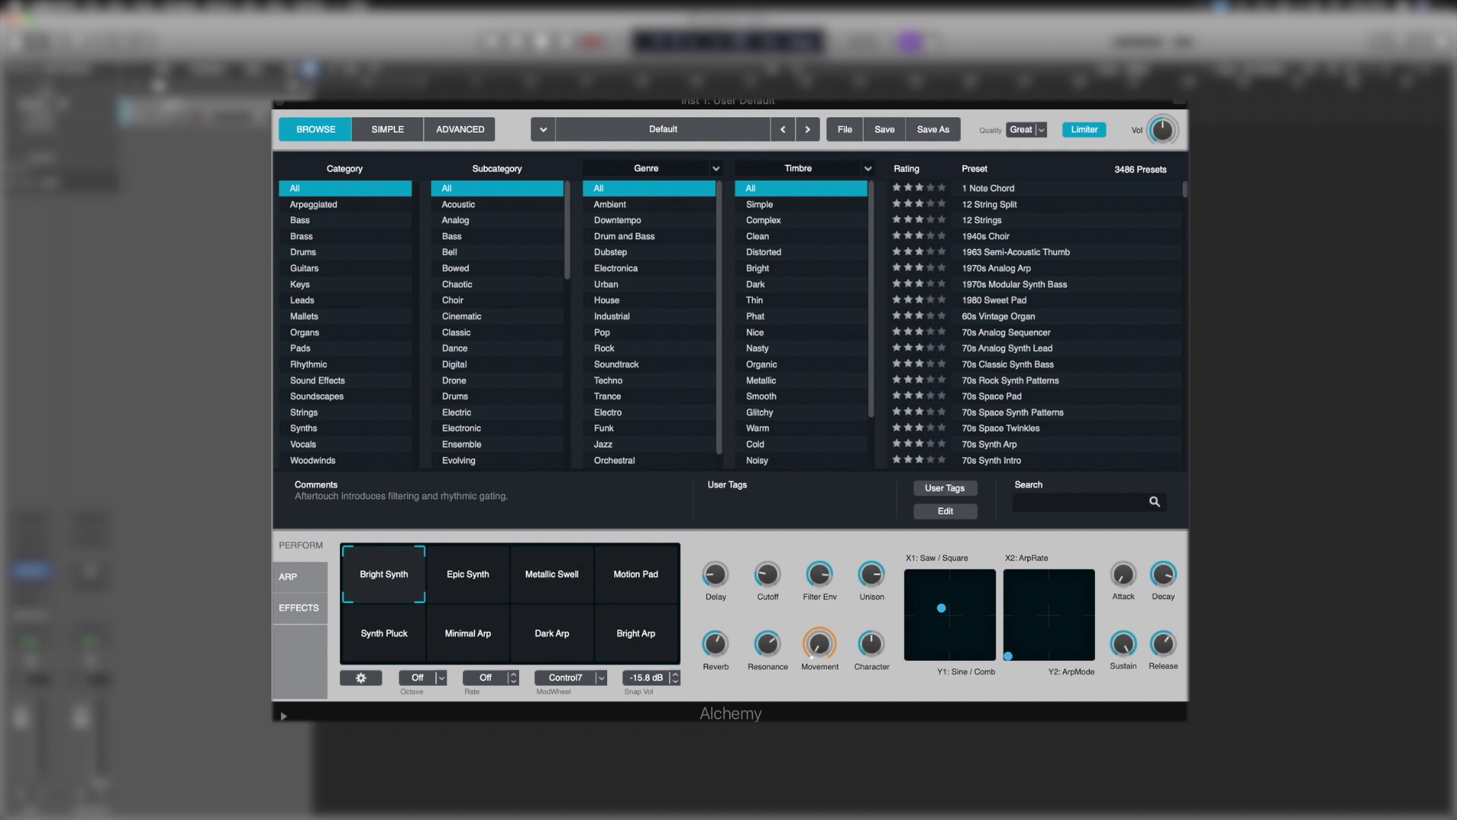
- Cycle through the performance, full editing and browser views, and close the preset library list without changing the patch
click(388, 129)
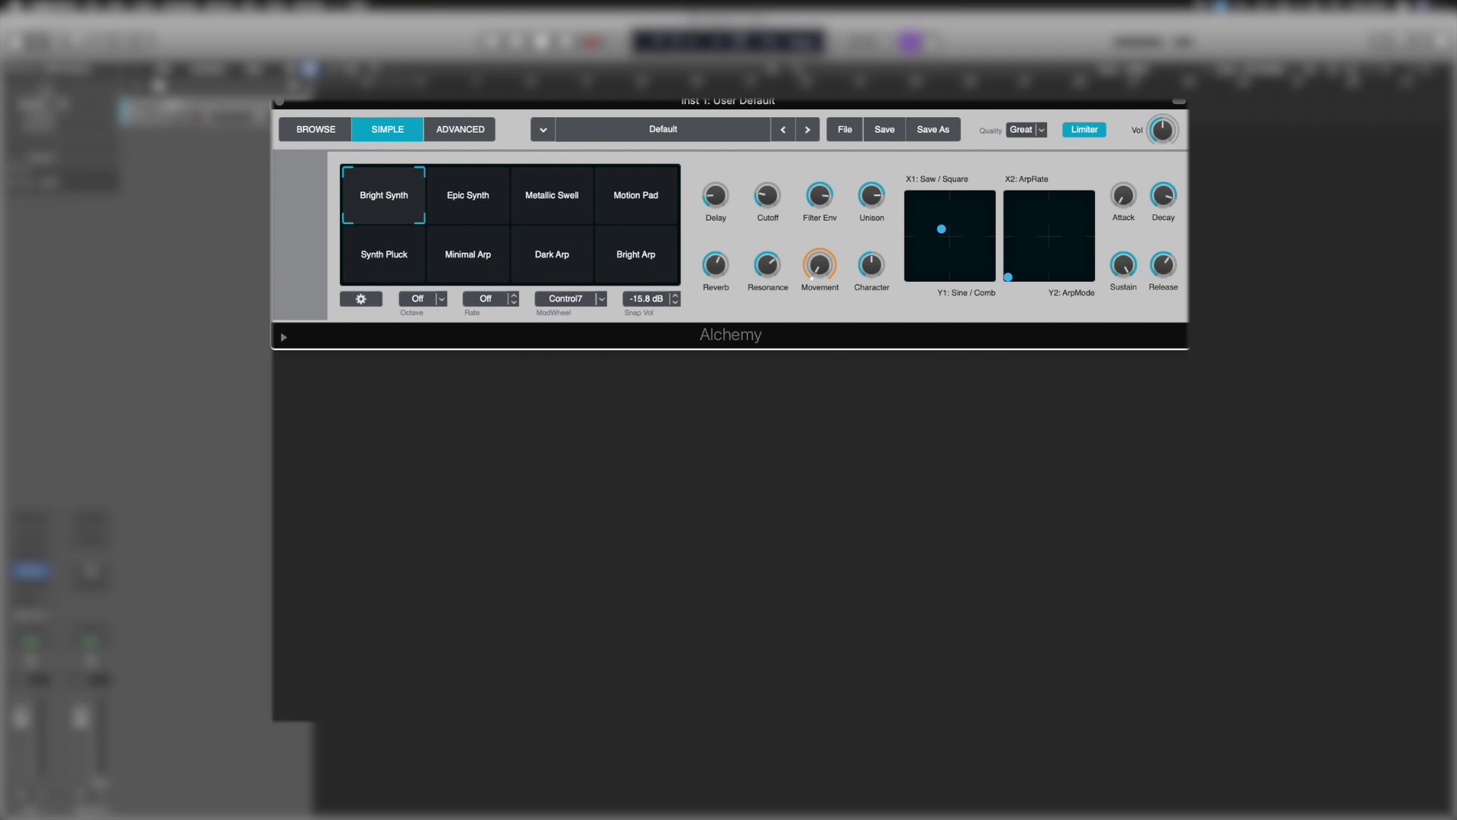
click(483, 133)
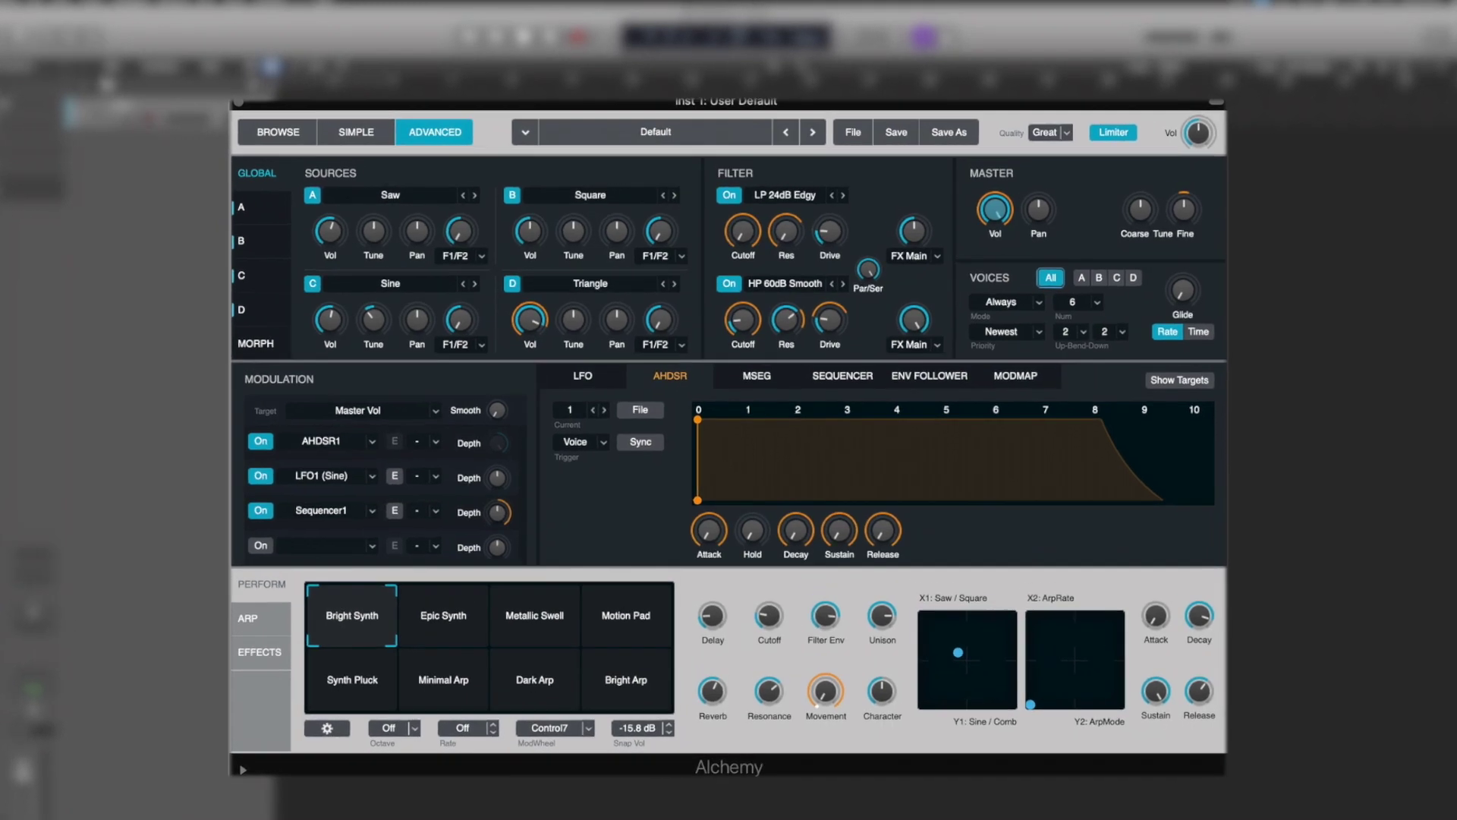
click(316, 129)
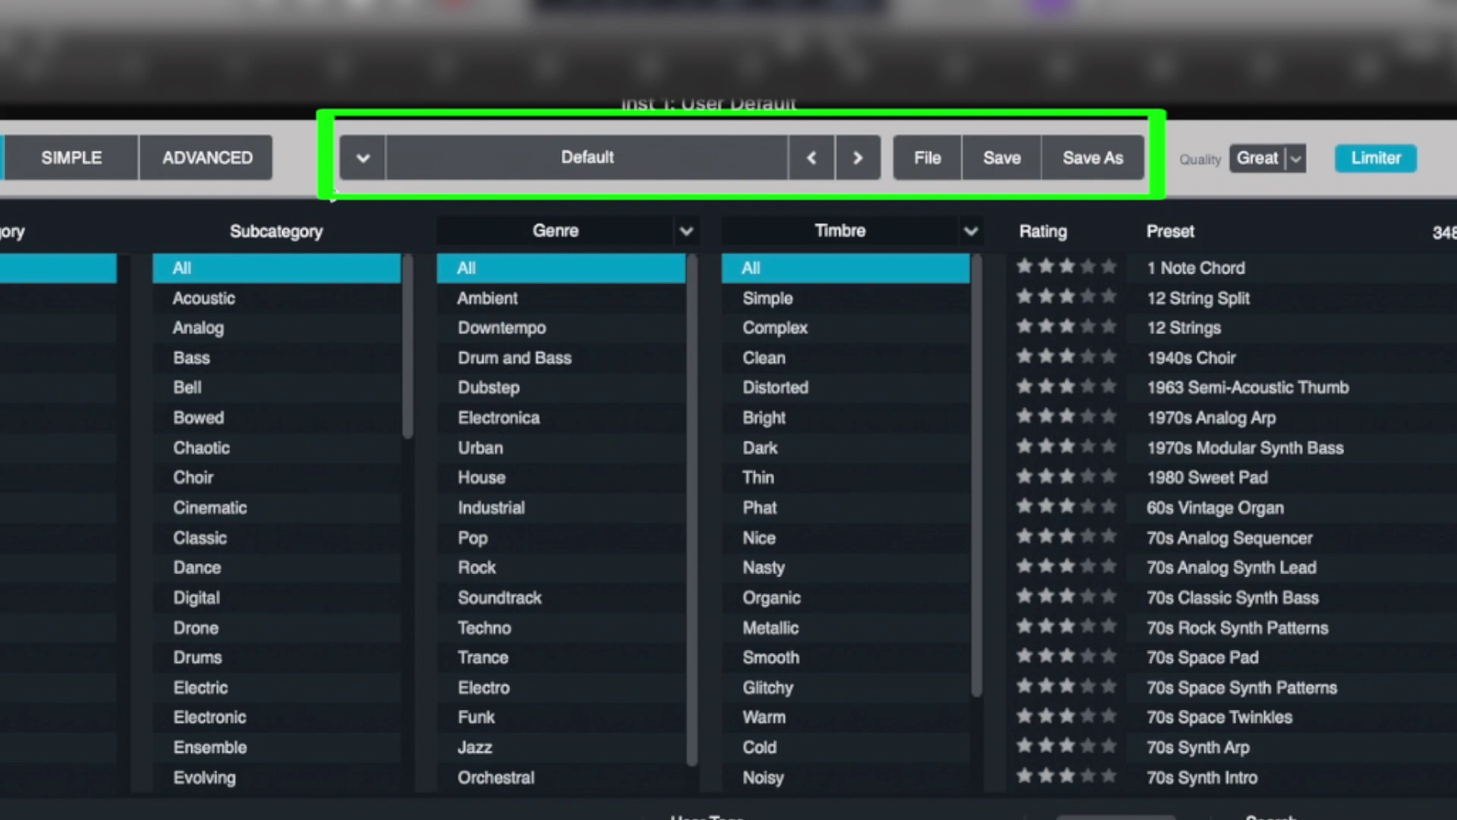
click(363, 157)
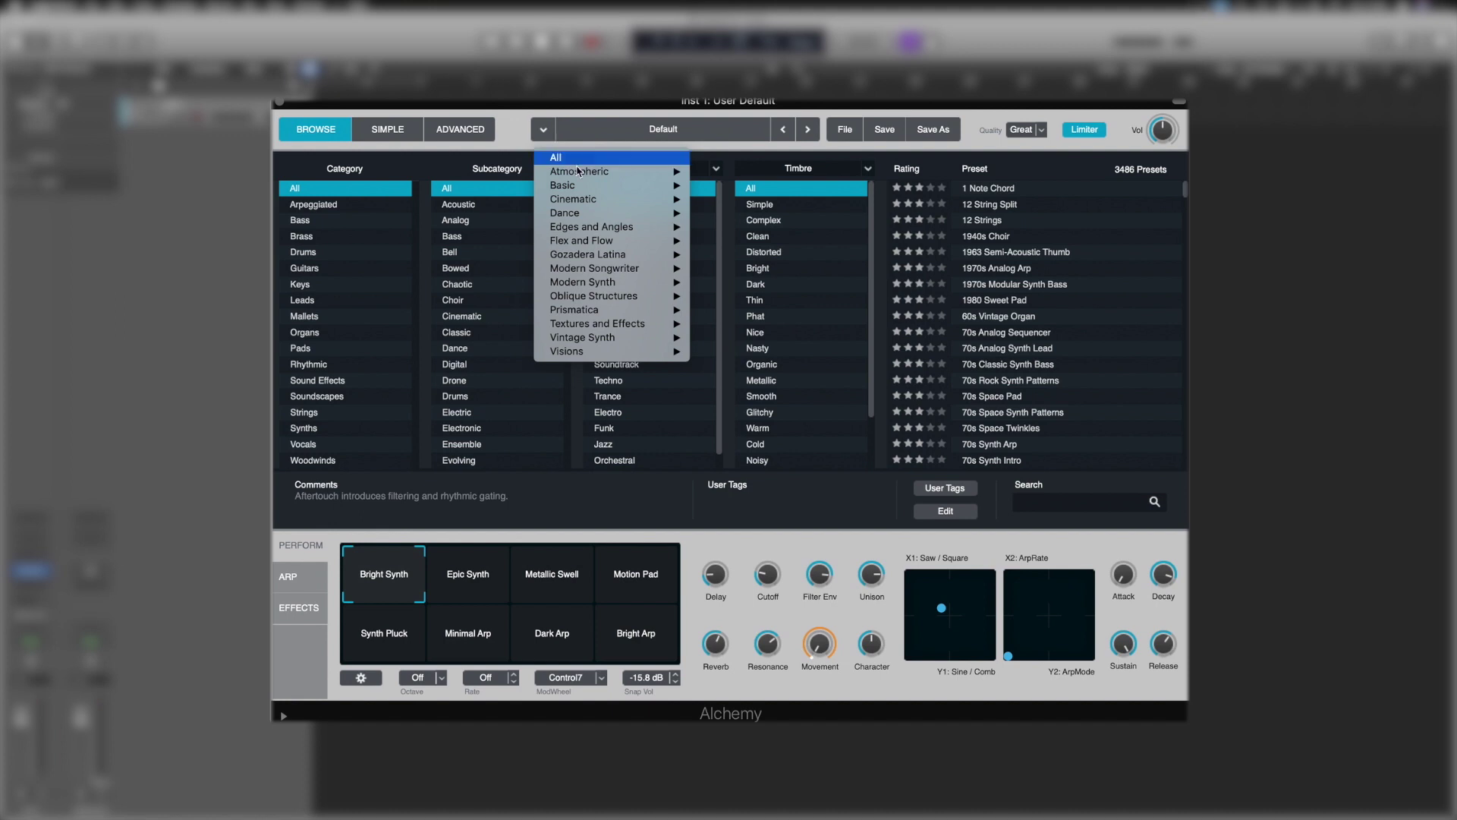
mouse_move(588, 247)
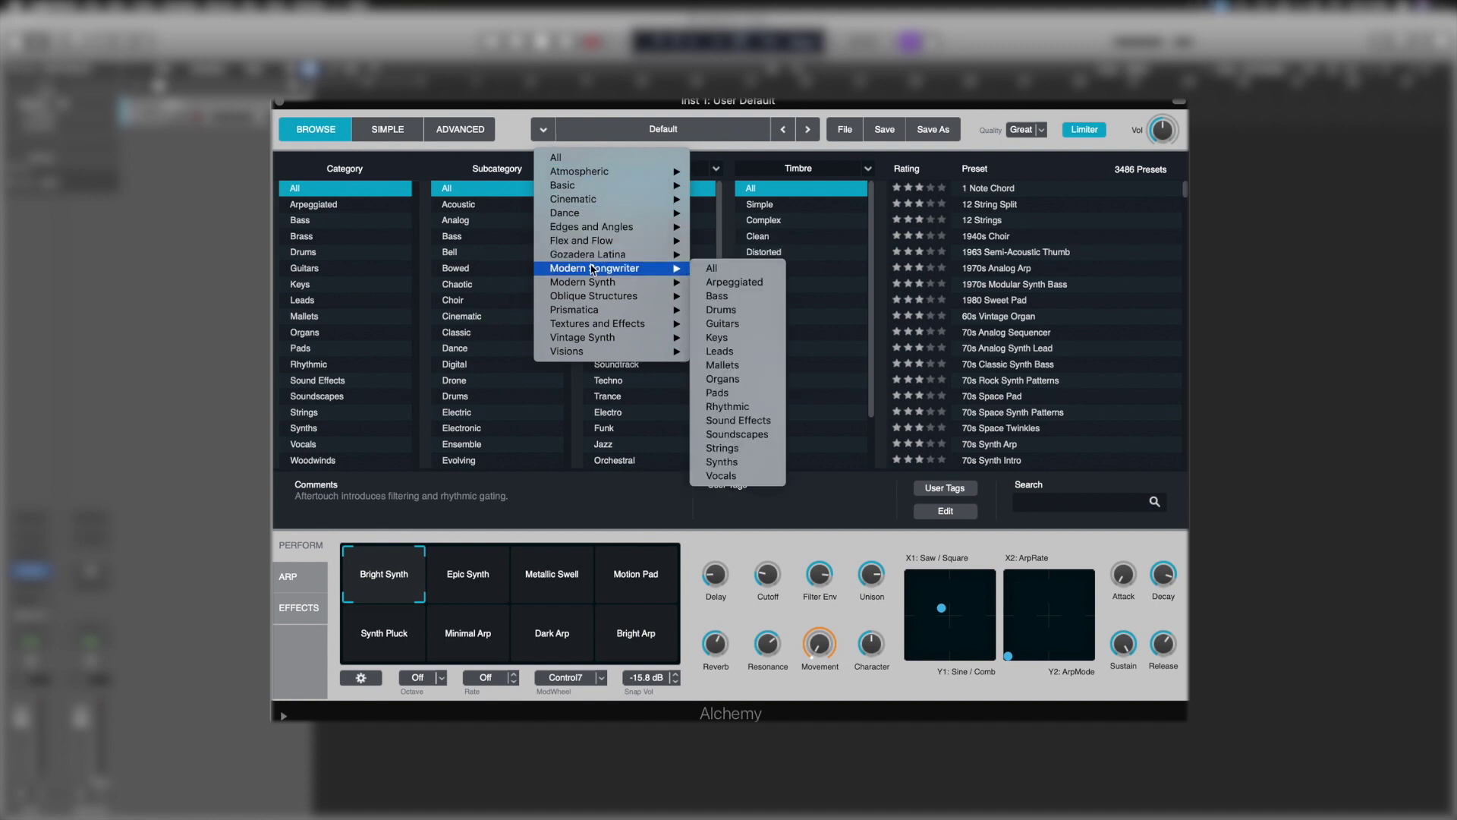
click(785, 138)
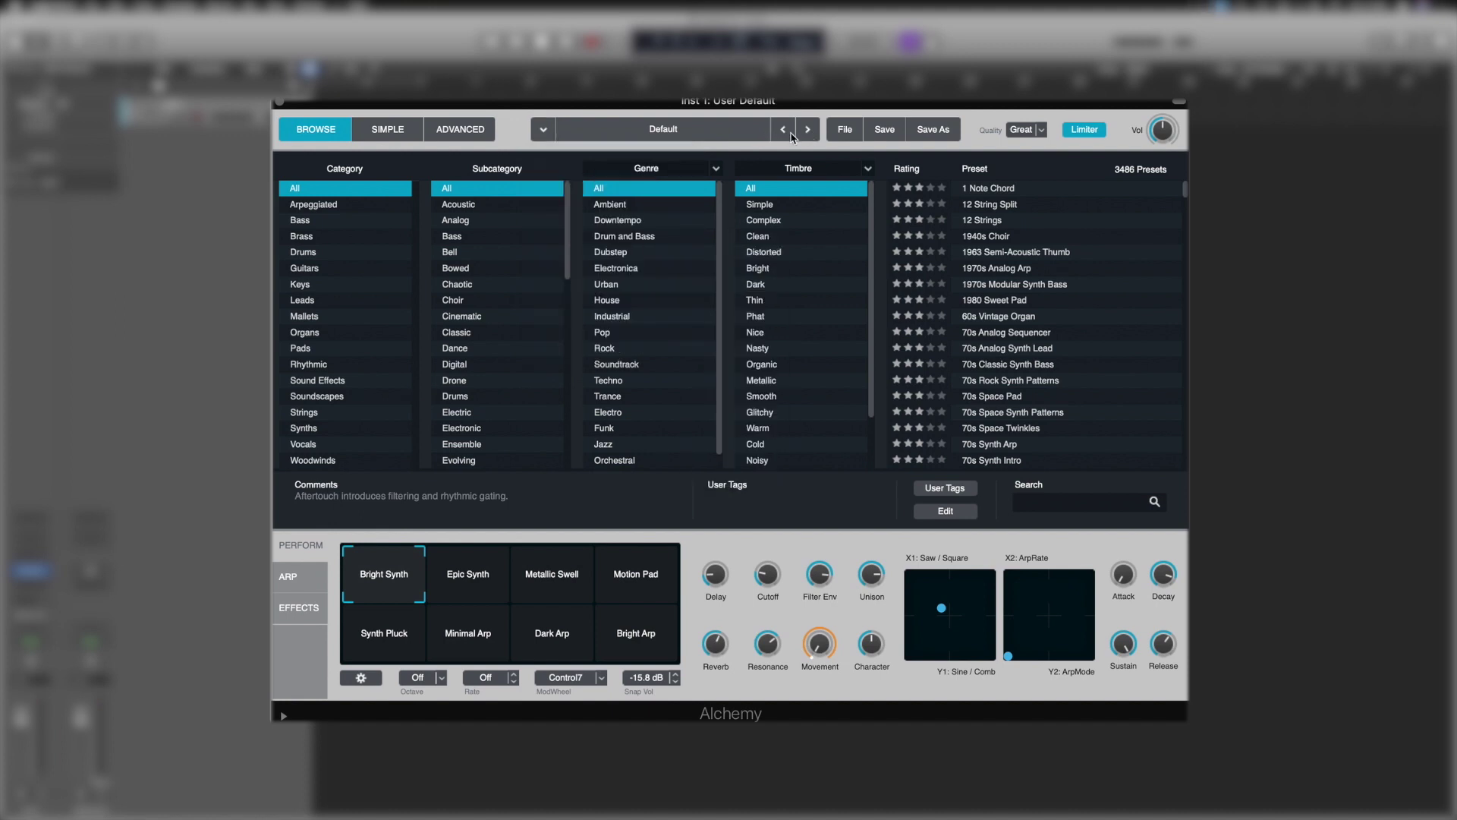
- Initialize the patch to the Default preset and bring up the Quality choices
click(845, 129)
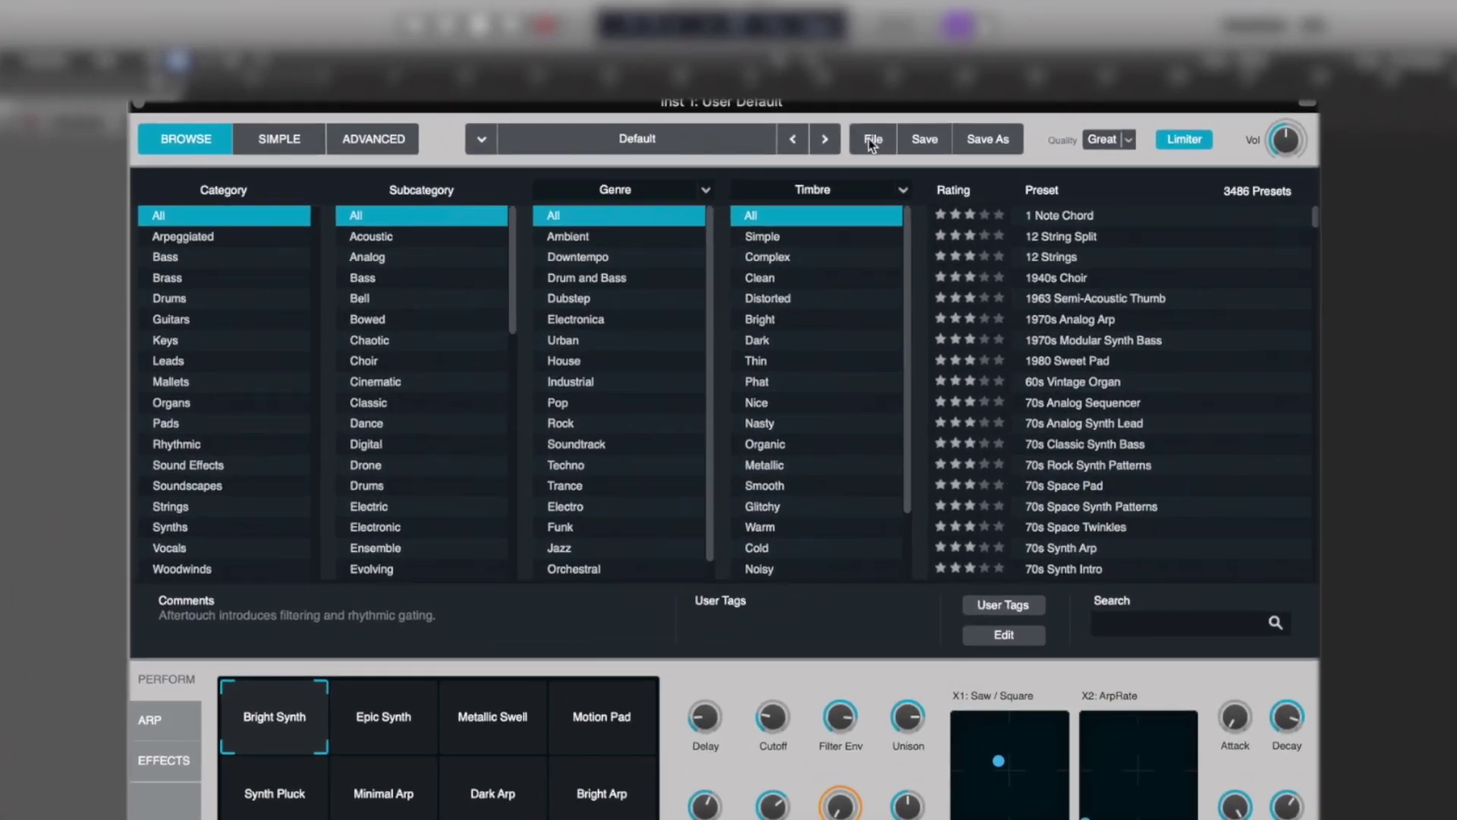
click(845, 129)
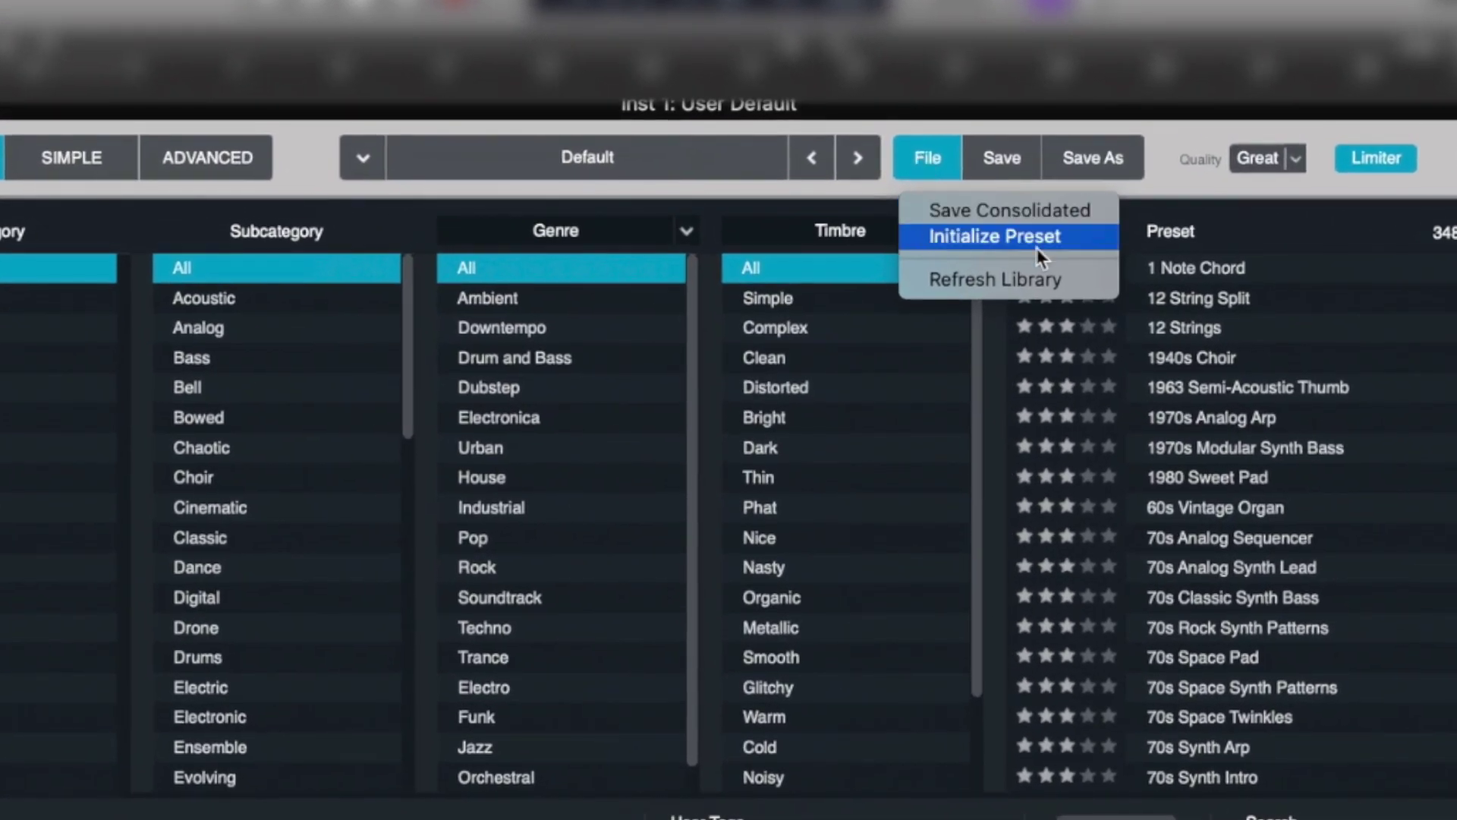
click(933, 237)
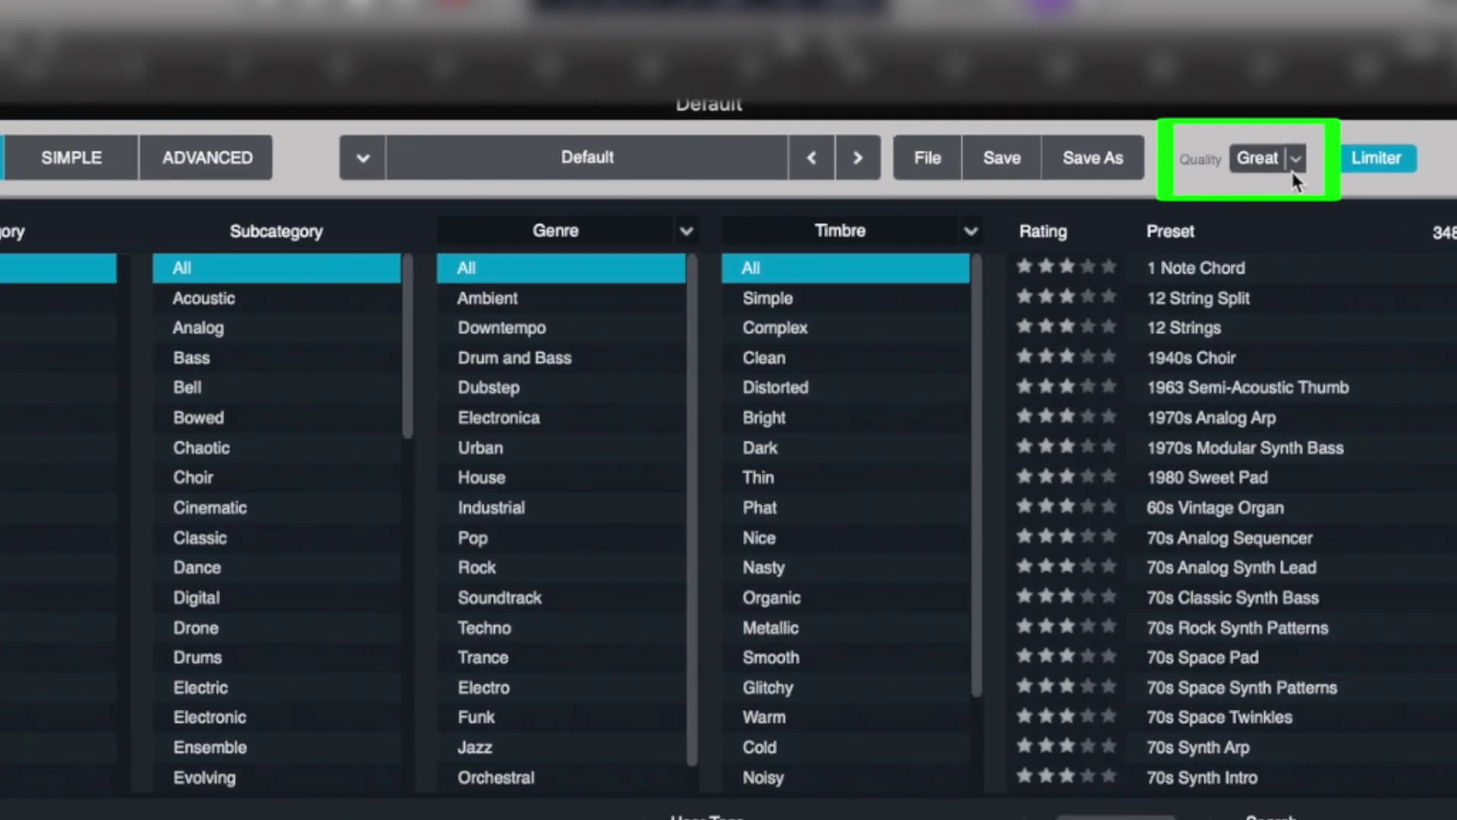
click(1299, 158)
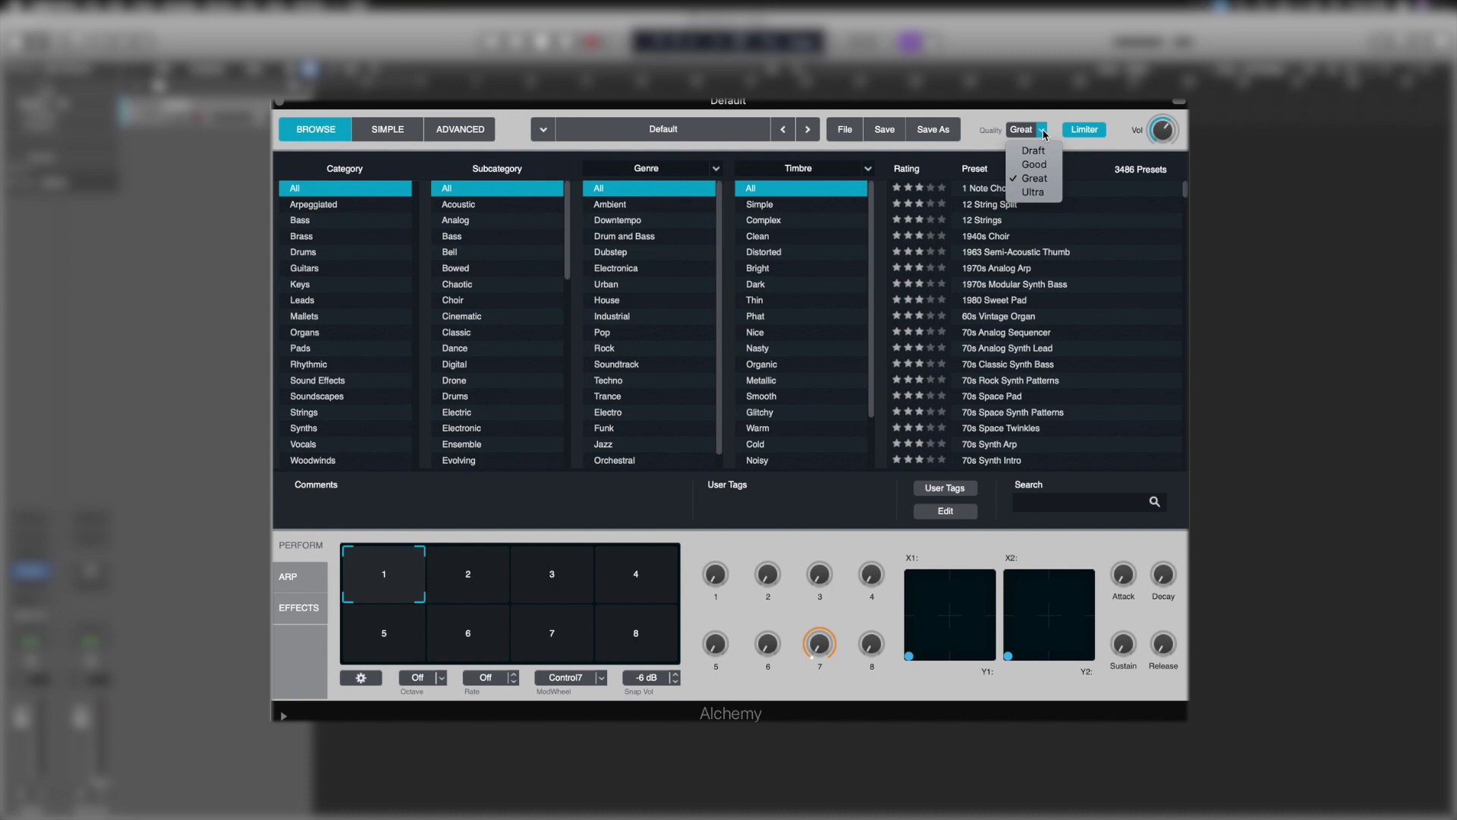
- Keep quality at Great and toggle the Limiter off and back on
click(1043, 134)
click(1093, 133)
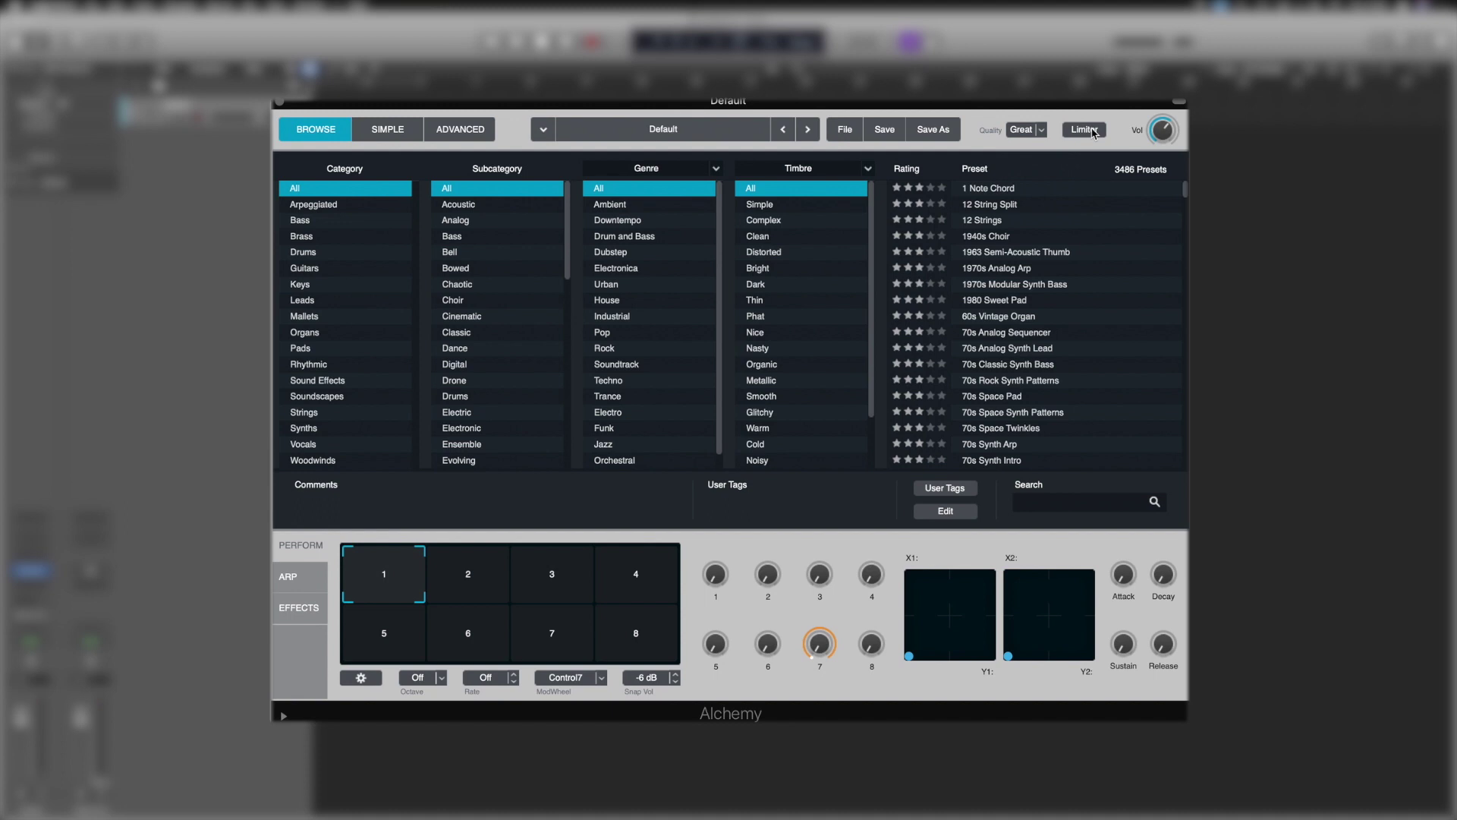
click(1093, 133)
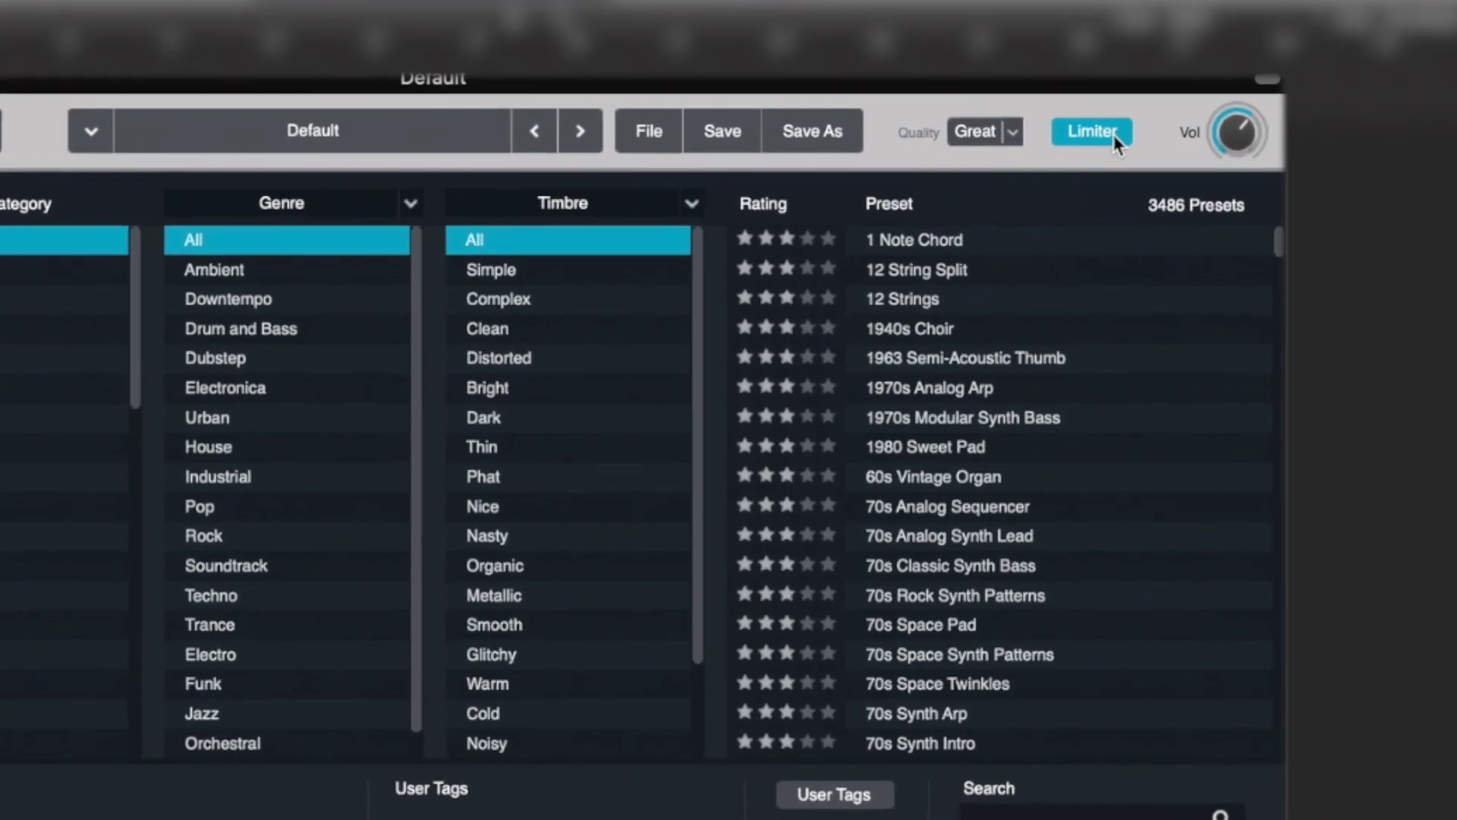
mouse_move(1237, 133)
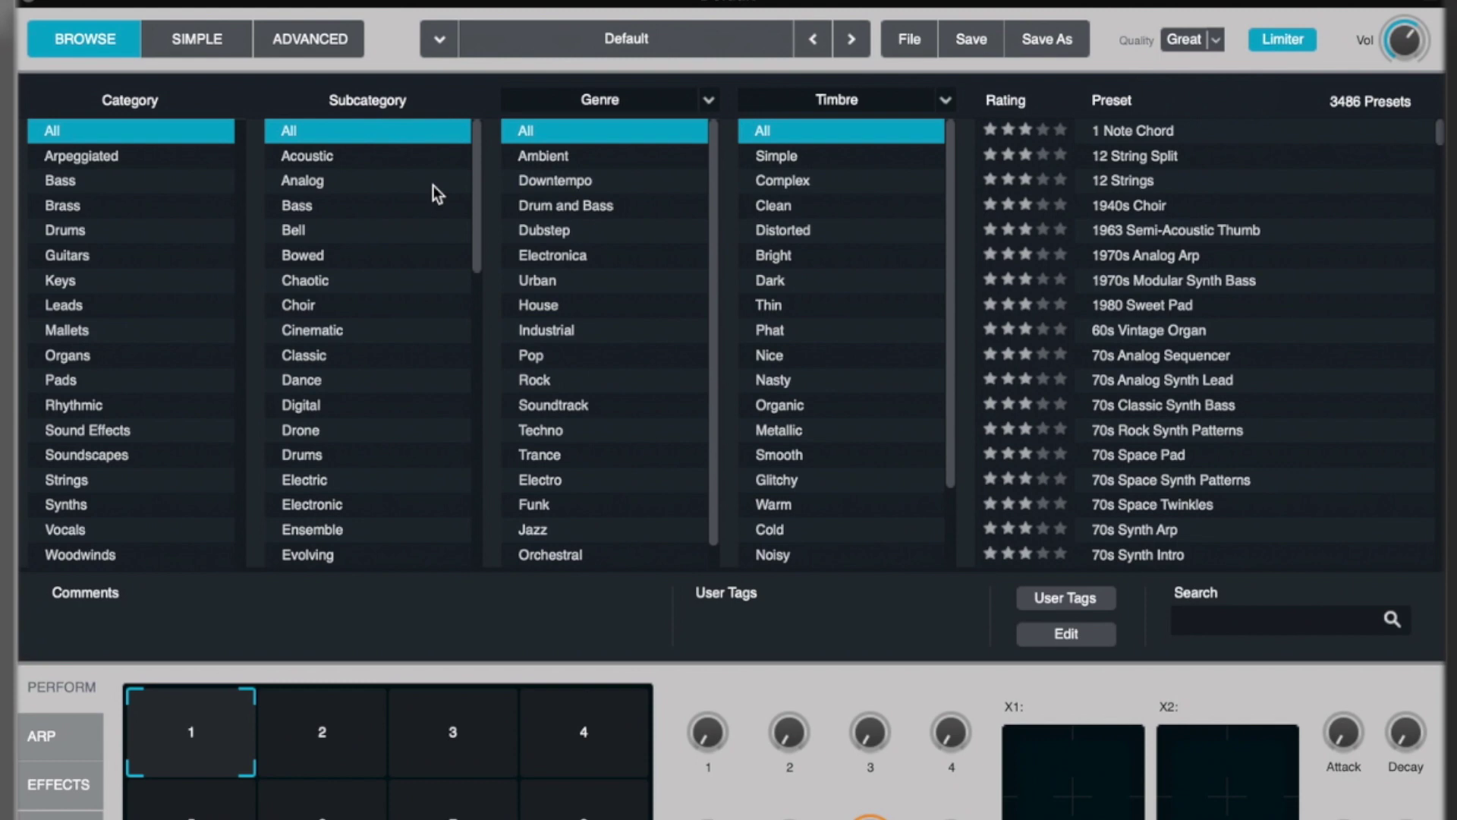
- Filter by Bass > Acoustic, change the third column's category, then clear Bass to list all 3486 presets
click(121, 182)
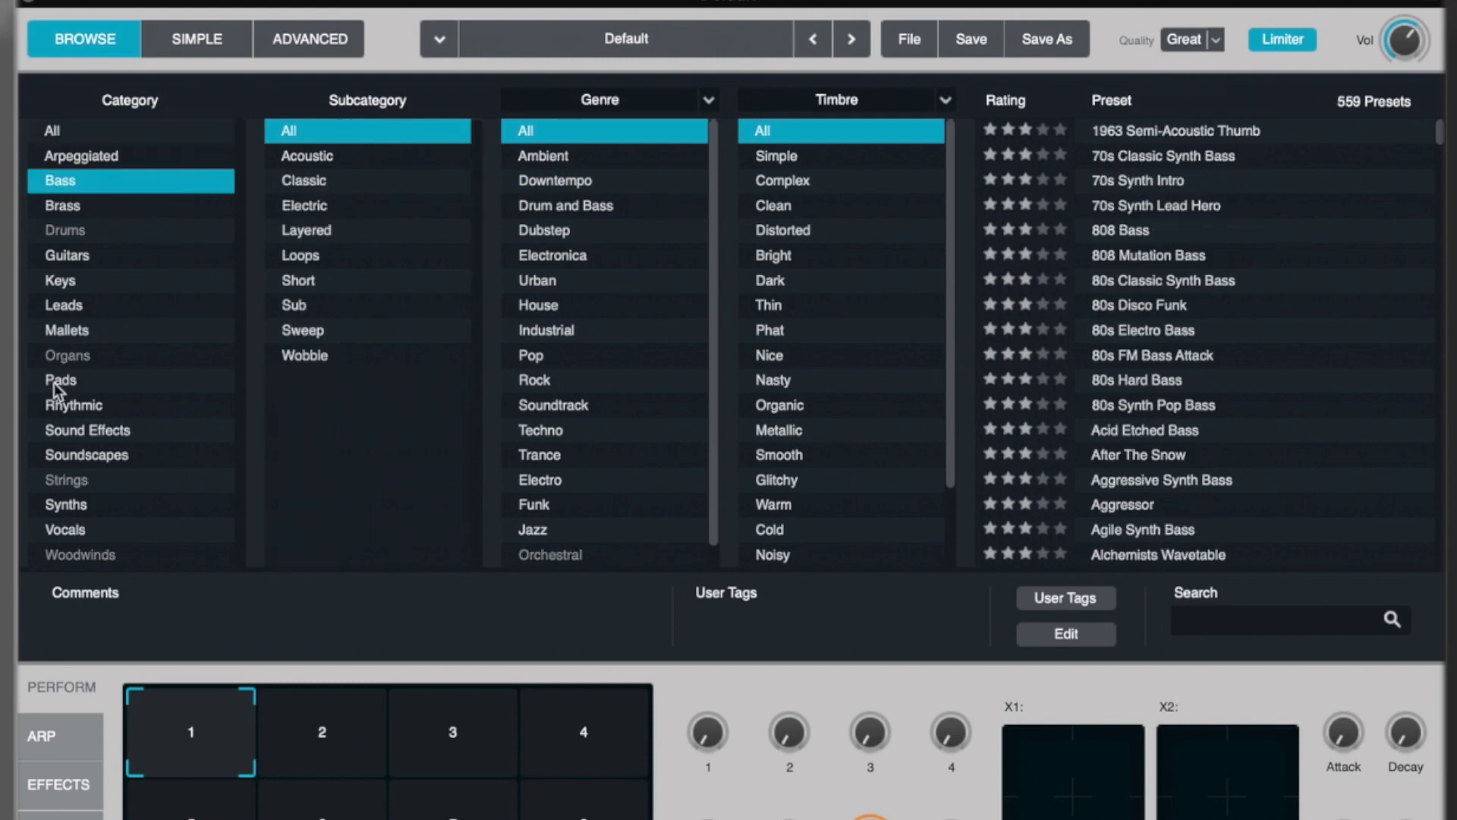
click(361, 159)
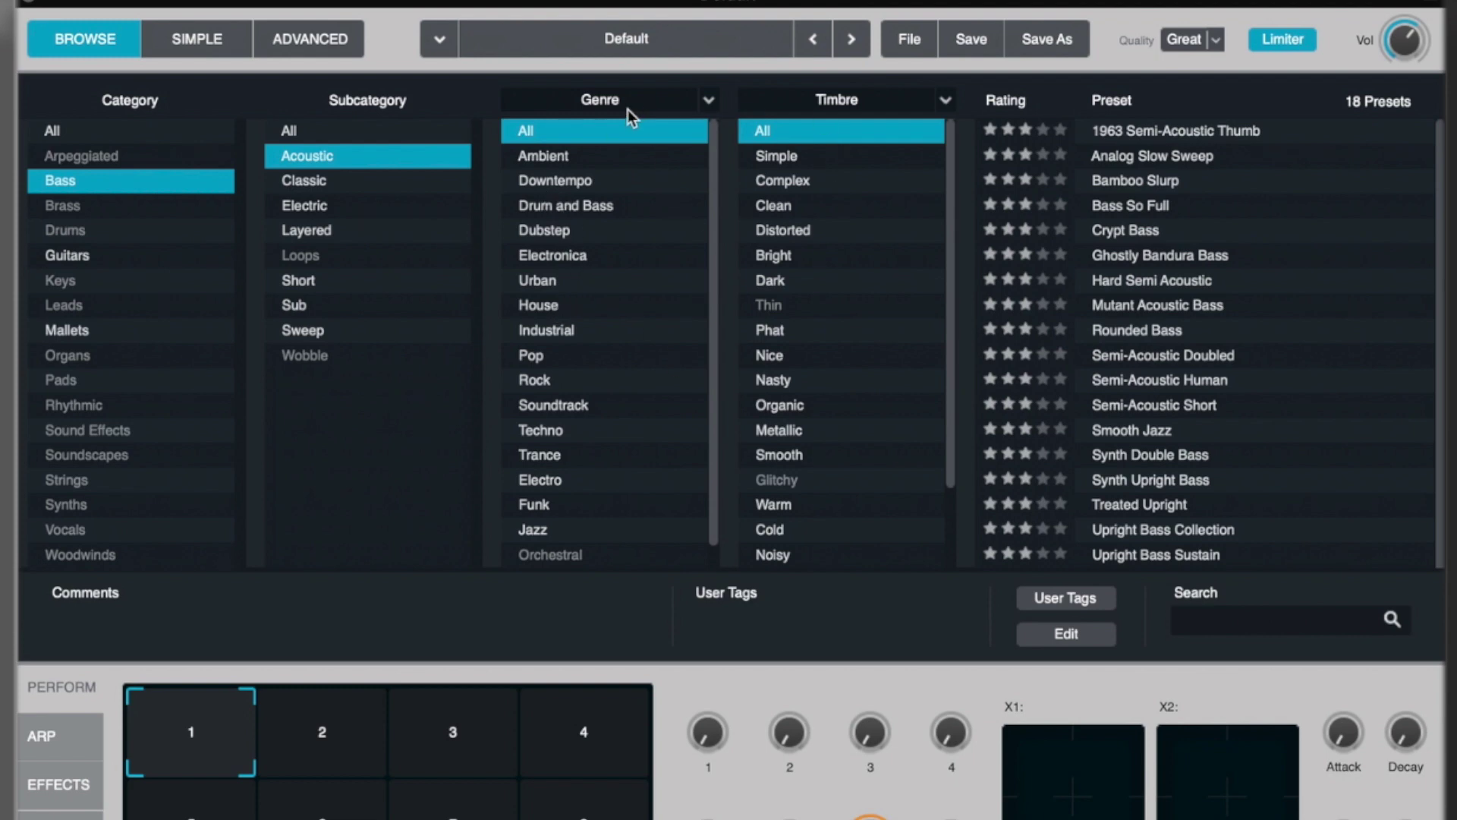
click(707, 101)
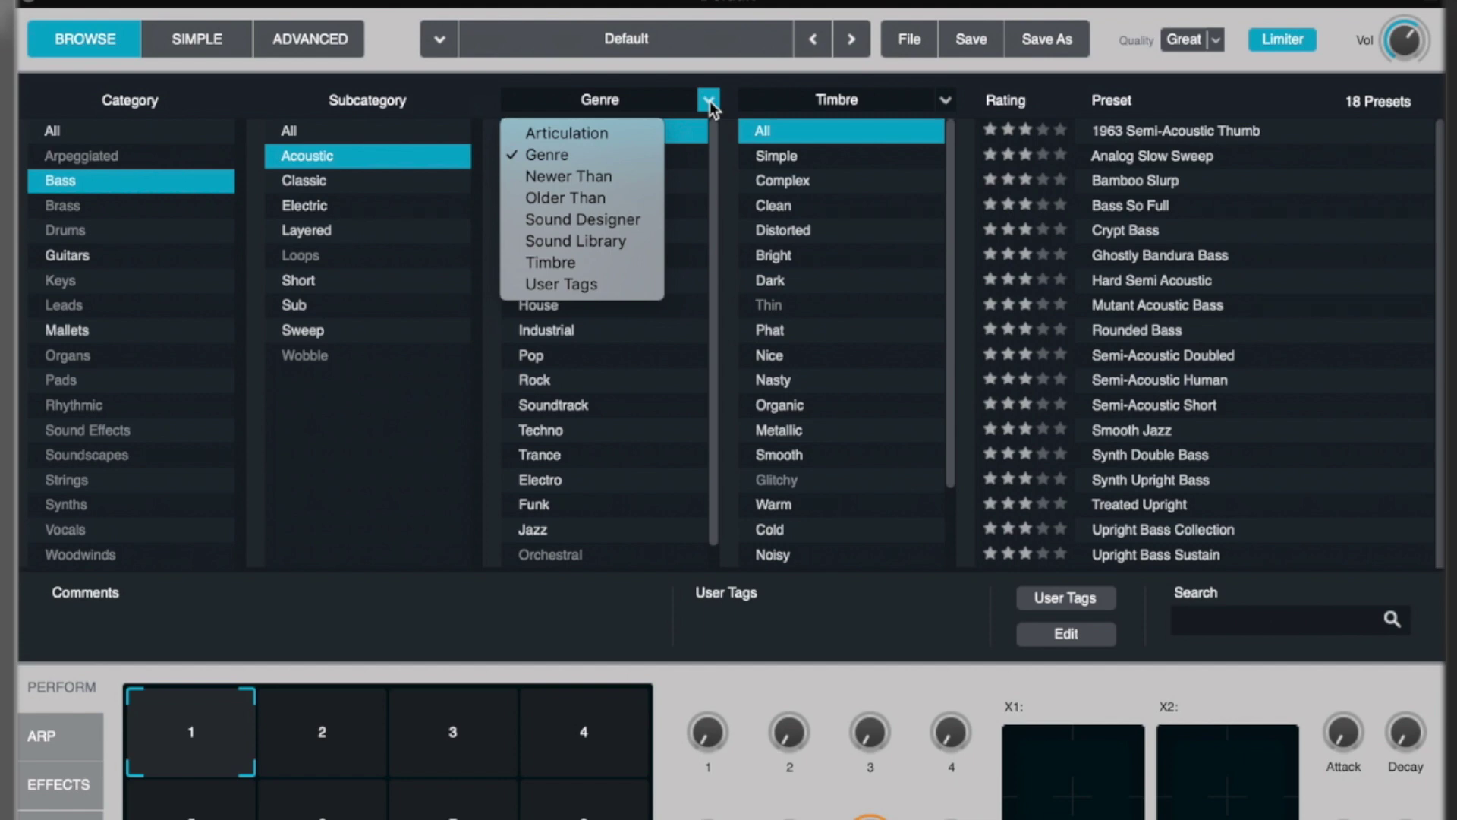
click(635, 219)
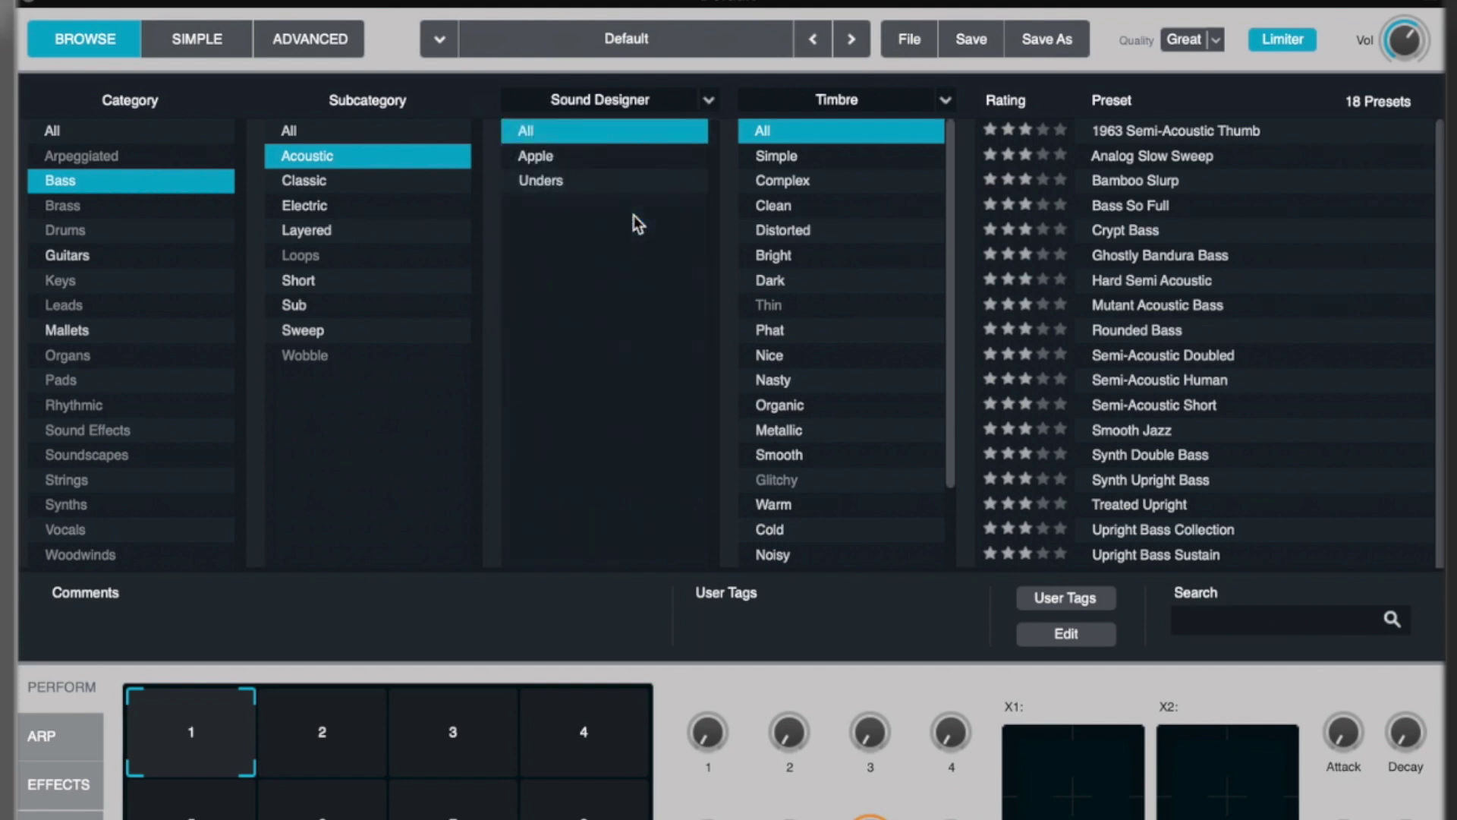
click(540, 180)
click(112, 175)
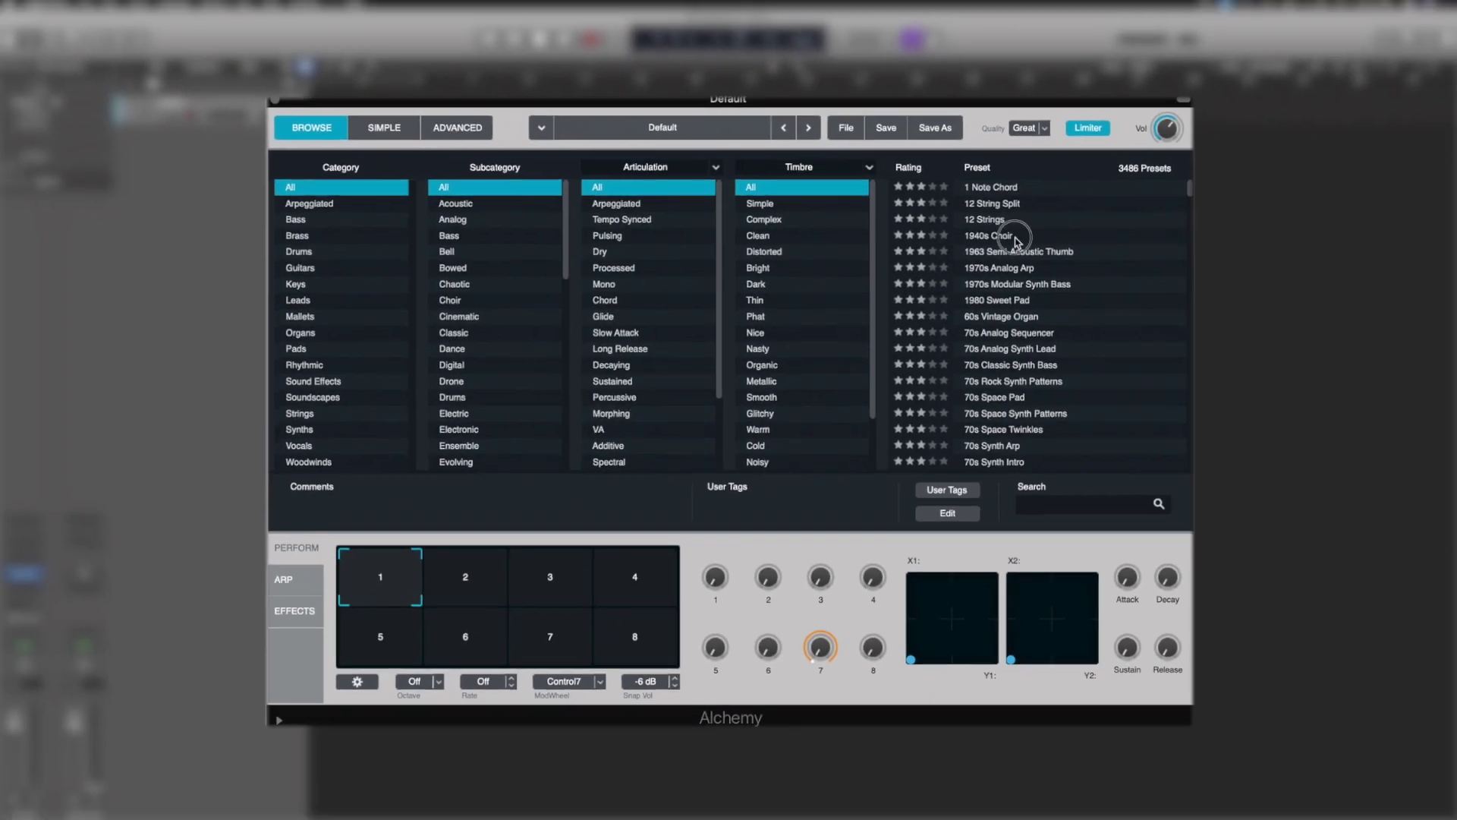
- Load the 1940s Choir preset and adjust its star rating in the browser
click(1059, 230)
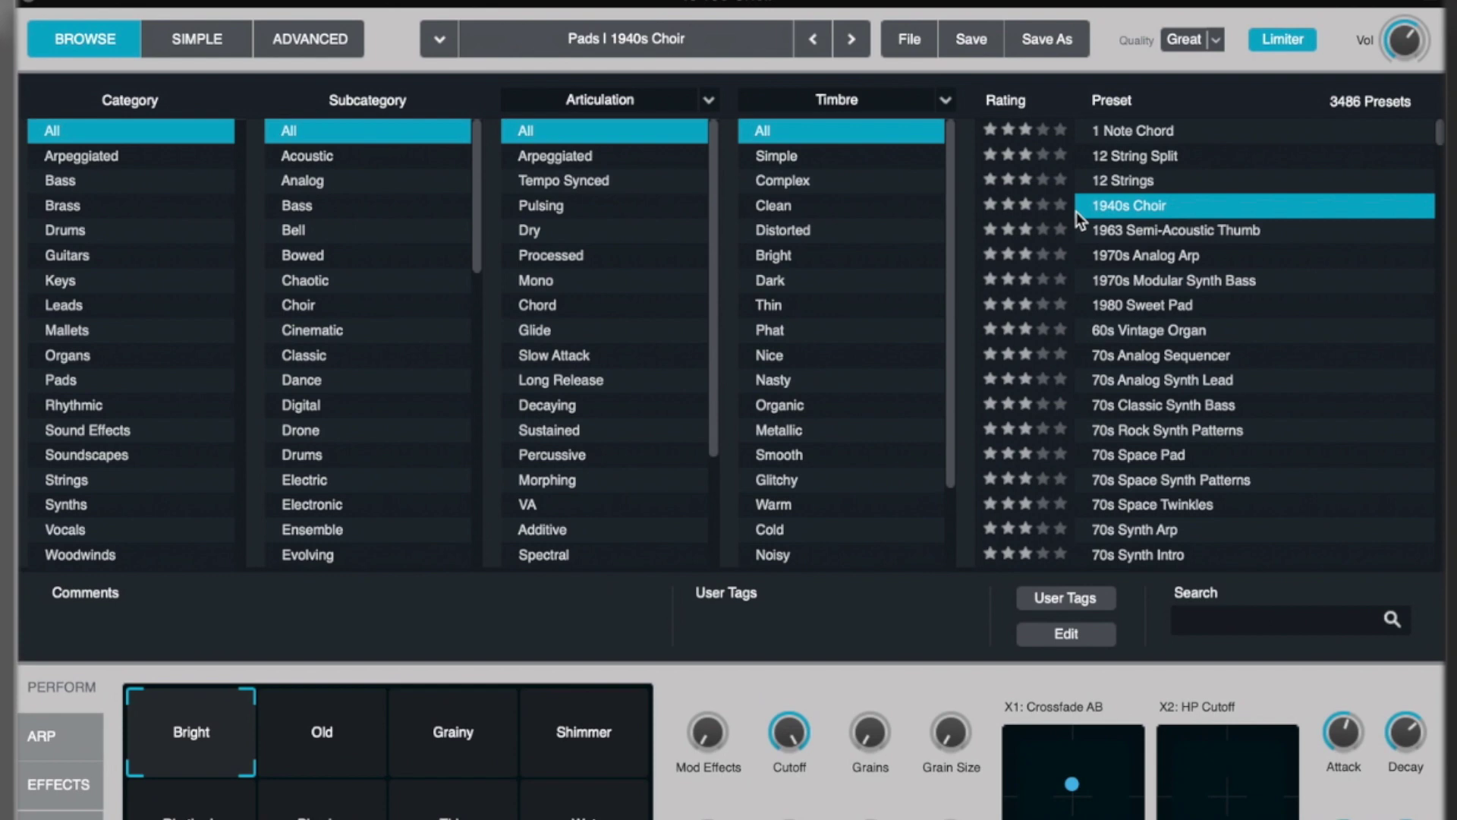
click(1060, 207)
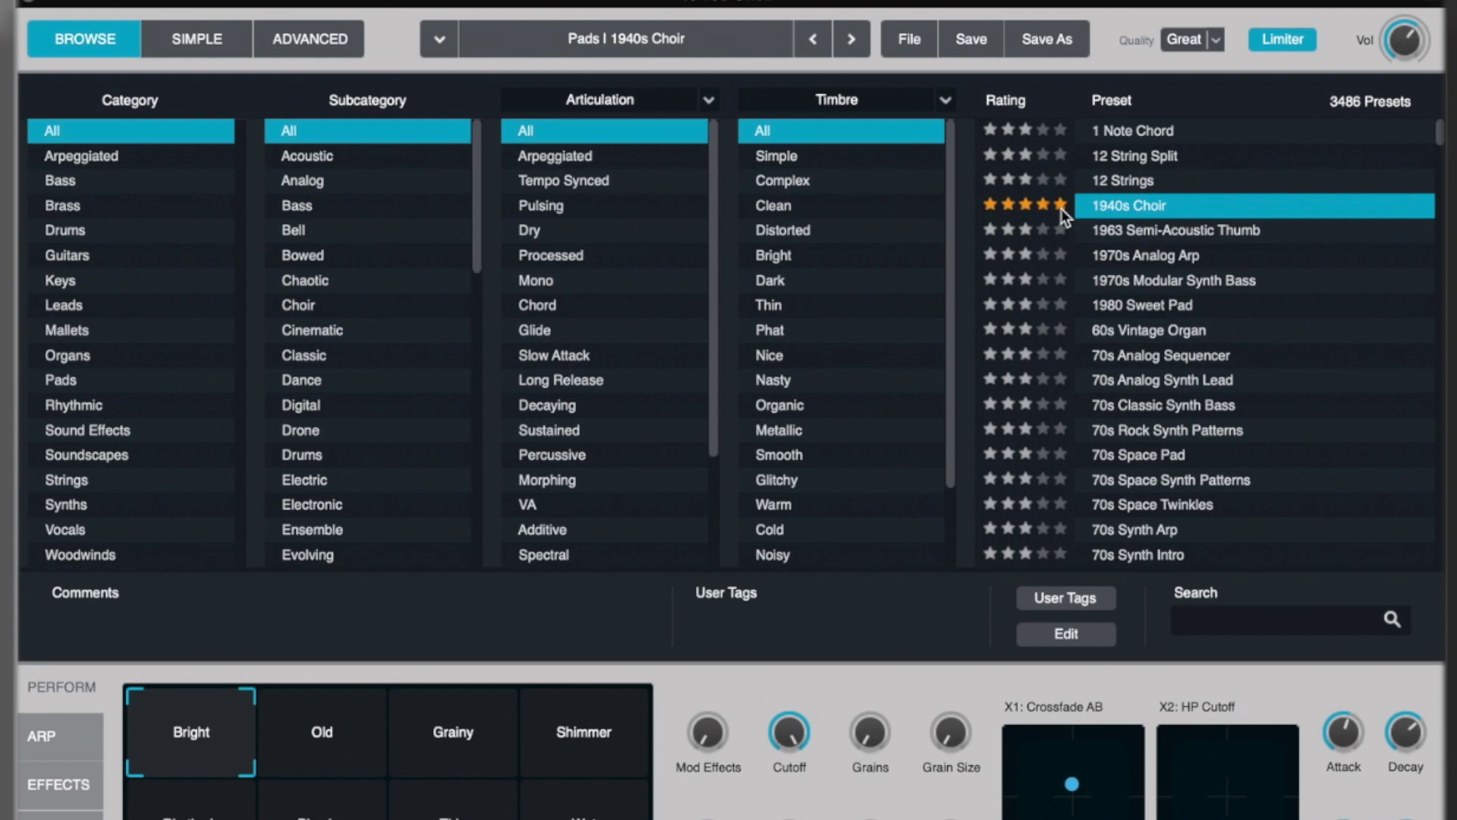
click(990, 206)
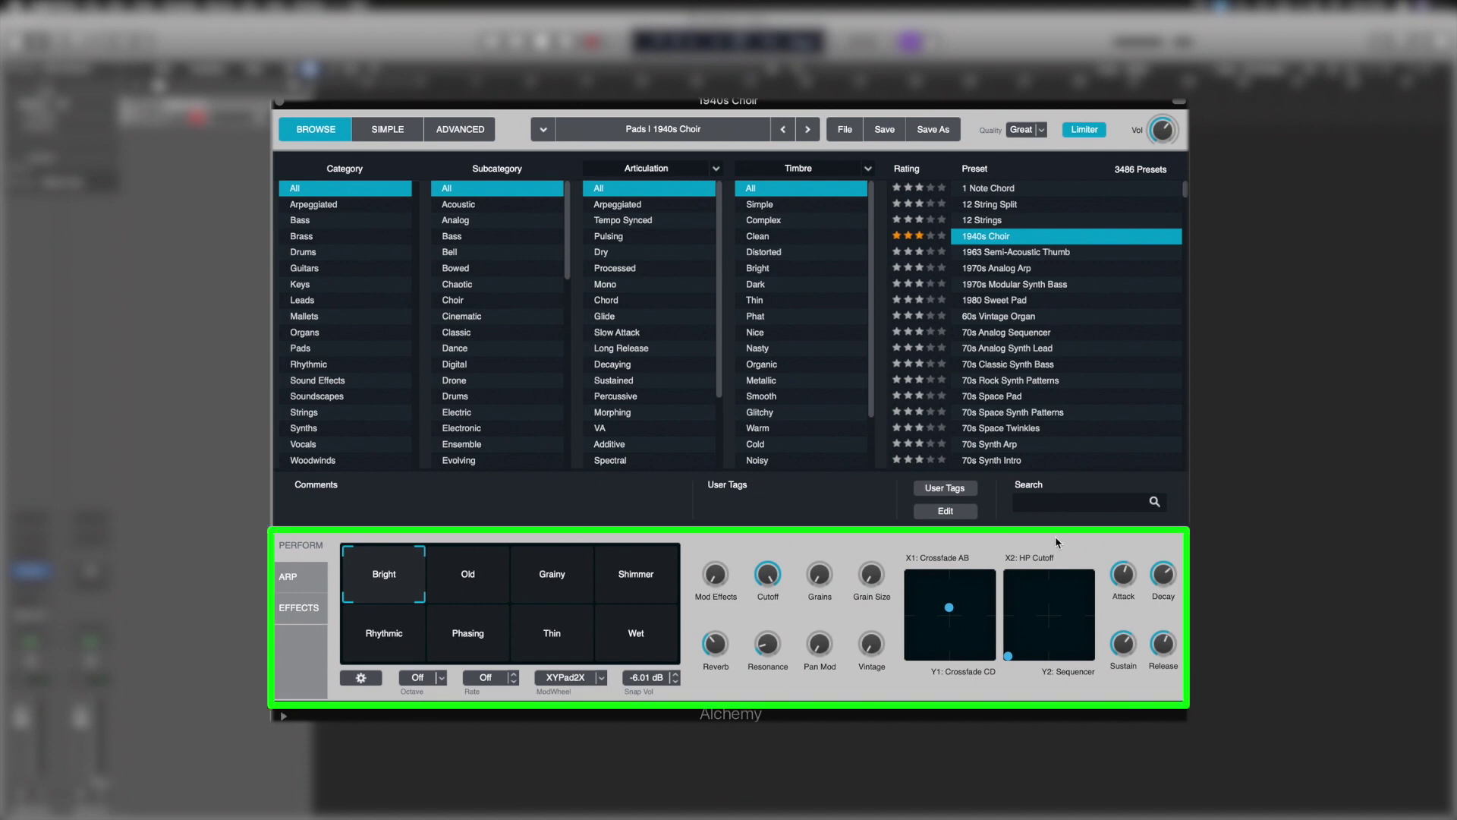
- Load 70s Space Synth Patterns, trigger the Slow Arp snapshot and morph toward Harsh
mouse_move(1161, 678)
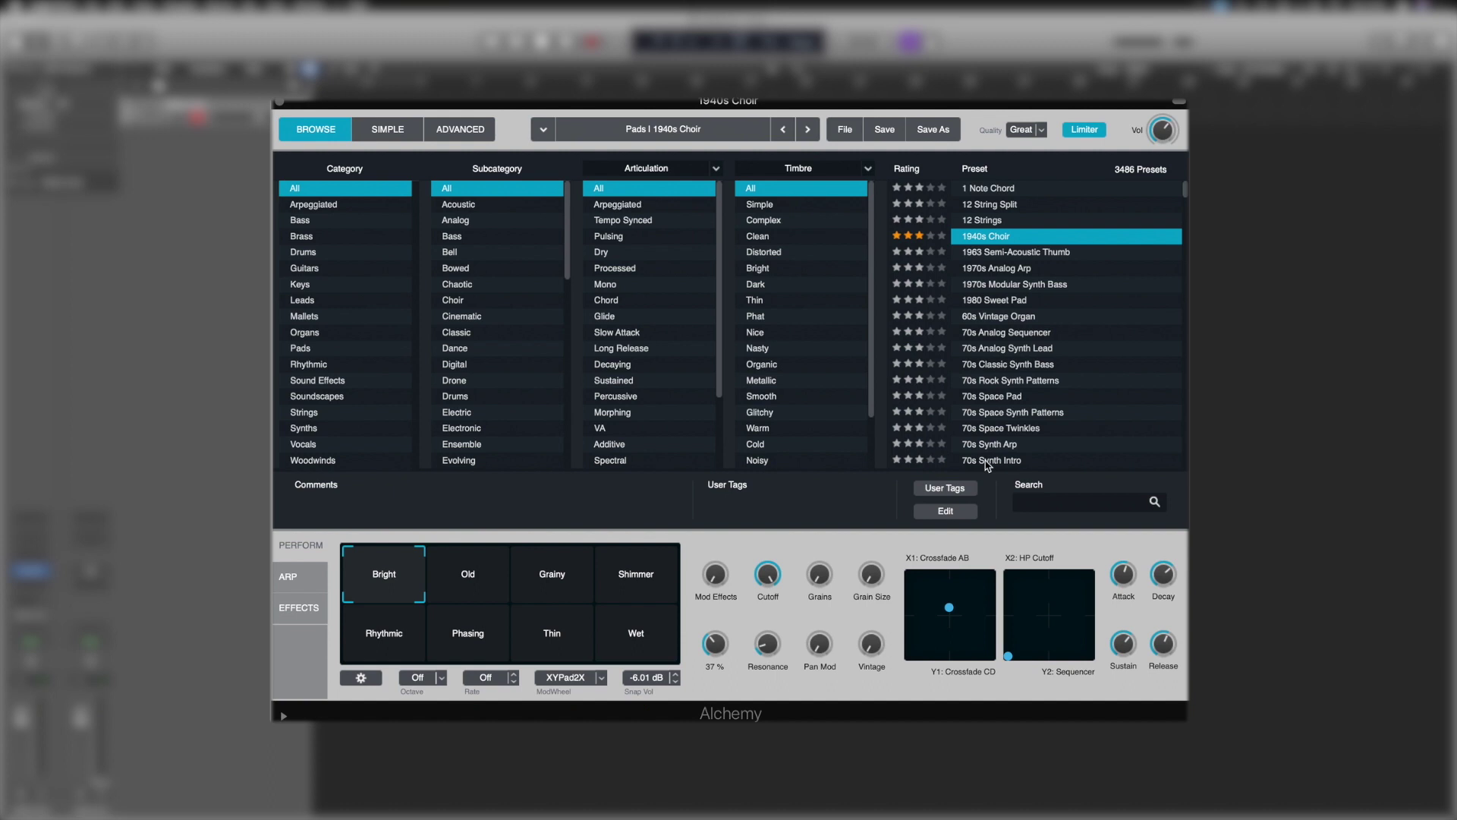
click(1013, 417)
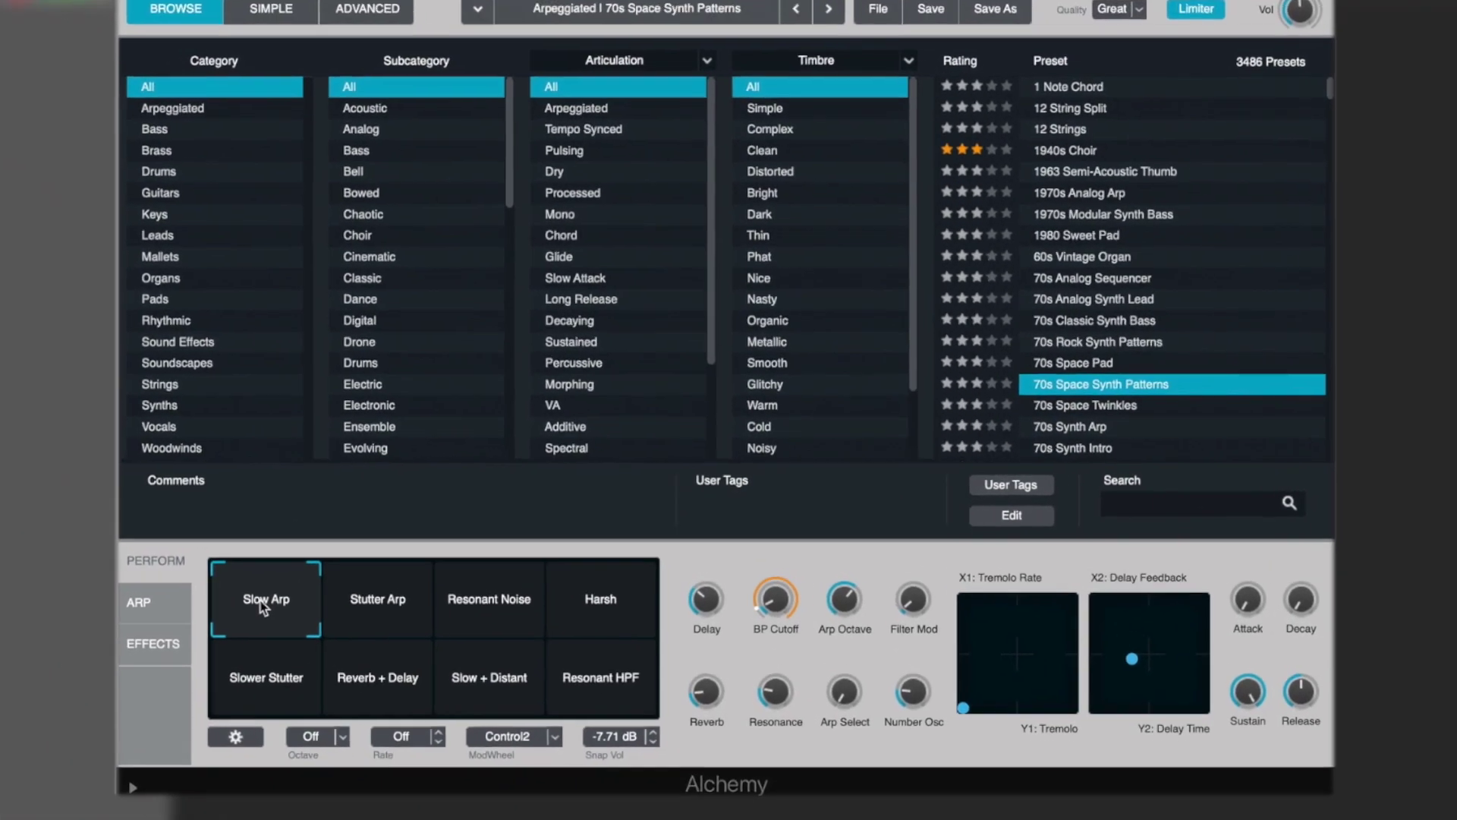
click(382, 579)
mouse_move(189, 621)
mouse_down()
mouse_move(538, 623)
mouse_move(572, 681)
mouse_move(372, 711)
mouse_move(220, 702)
mouse_move(190, 607)
mouse_up()
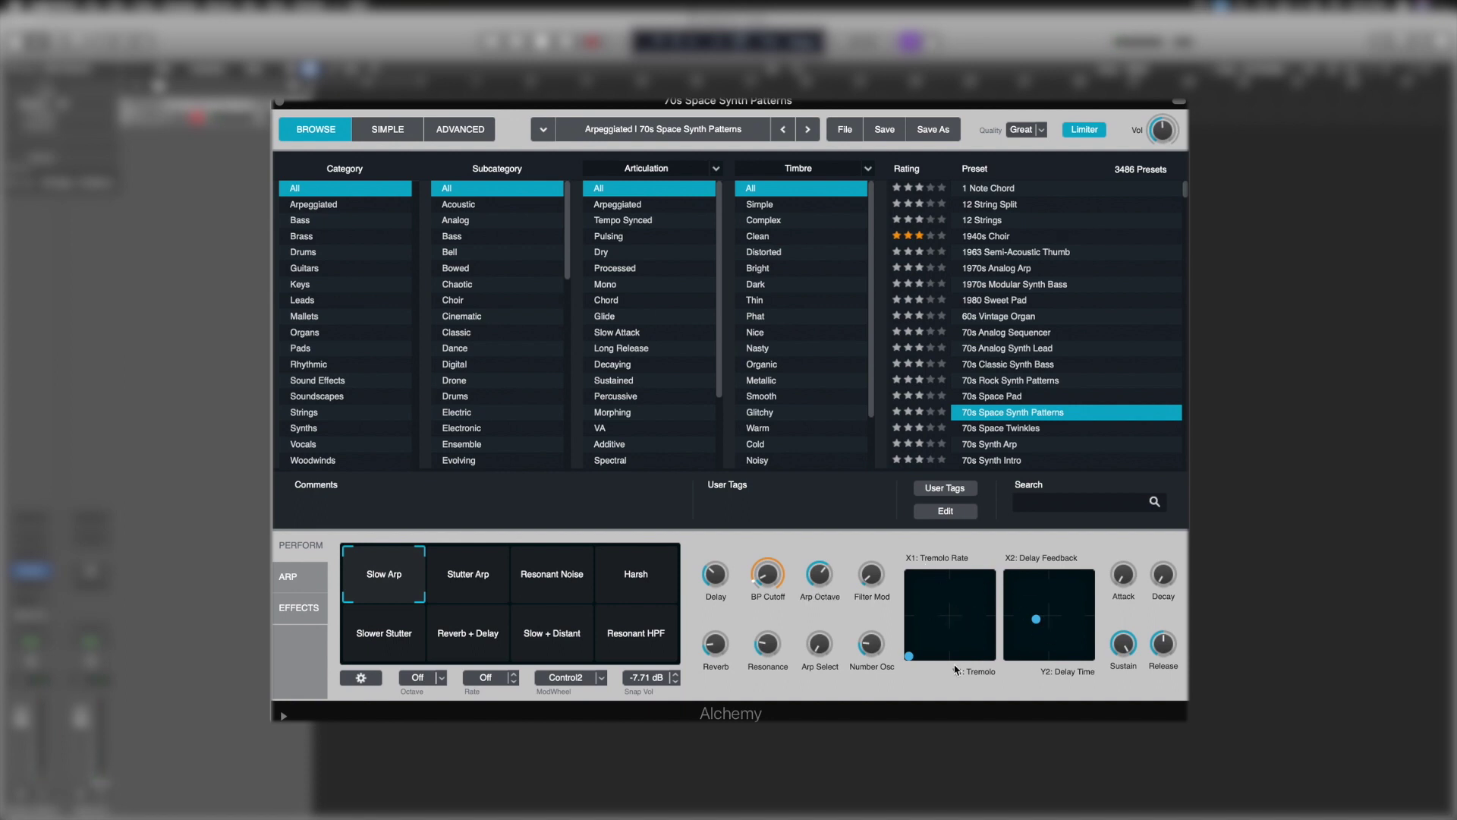
- Reselect Slow Arp, sweep across the snapshots, and dismiss Slow Arp's options menu
click(387, 583)
mouse_move(387, 583)
mouse_down()
mouse_move(463, 616)
mouse_move(547, 592)
mouse_move(653, 628)
mouse_move(636, 586)
mouse_move(387, 588)
mouse_move(372, 615)
mouse_move(394, 650)
mouse_move(394, 600)
mouse_up()
right_click(389, 581)
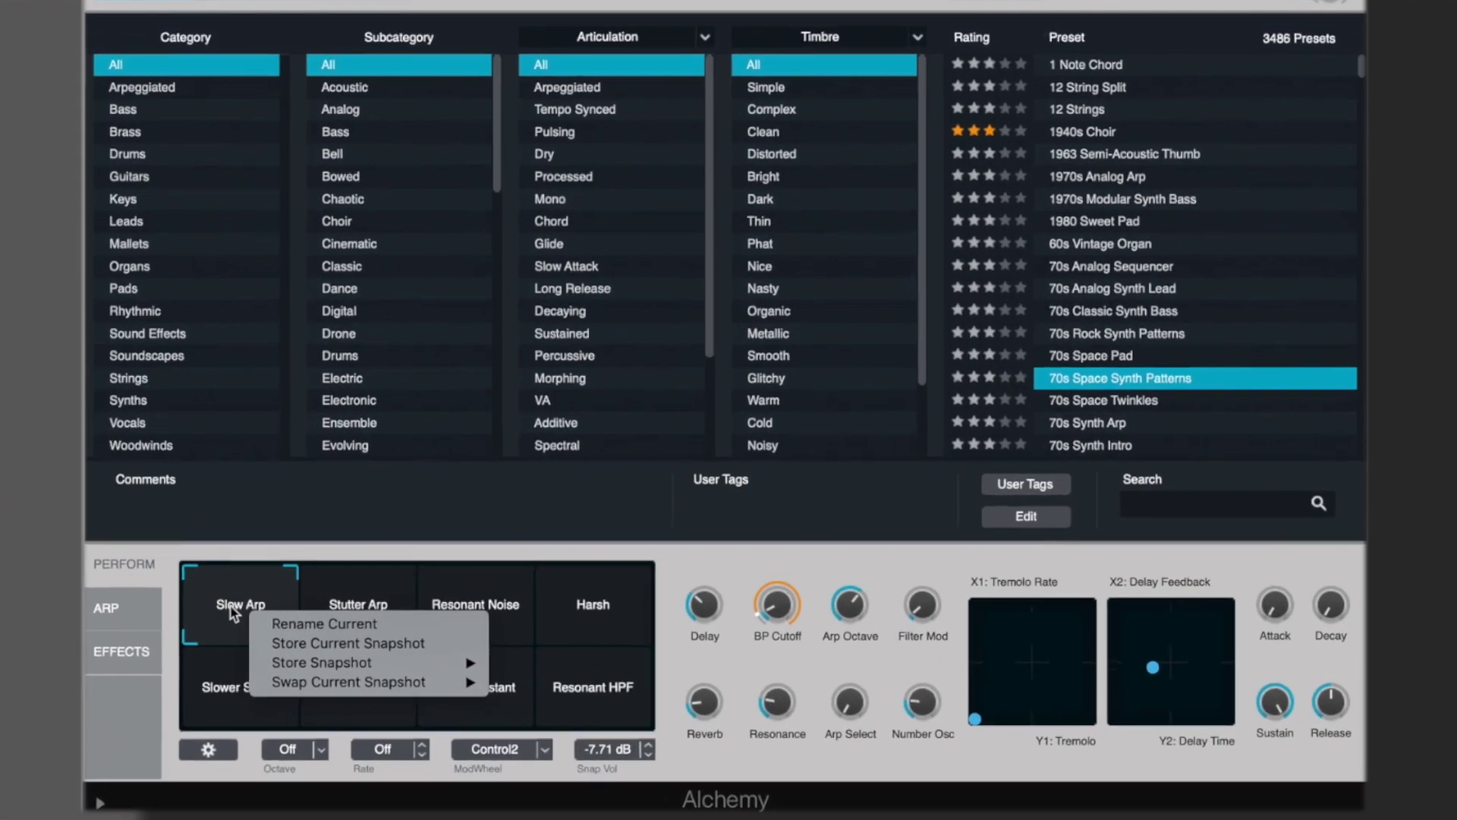
click(233, 613)
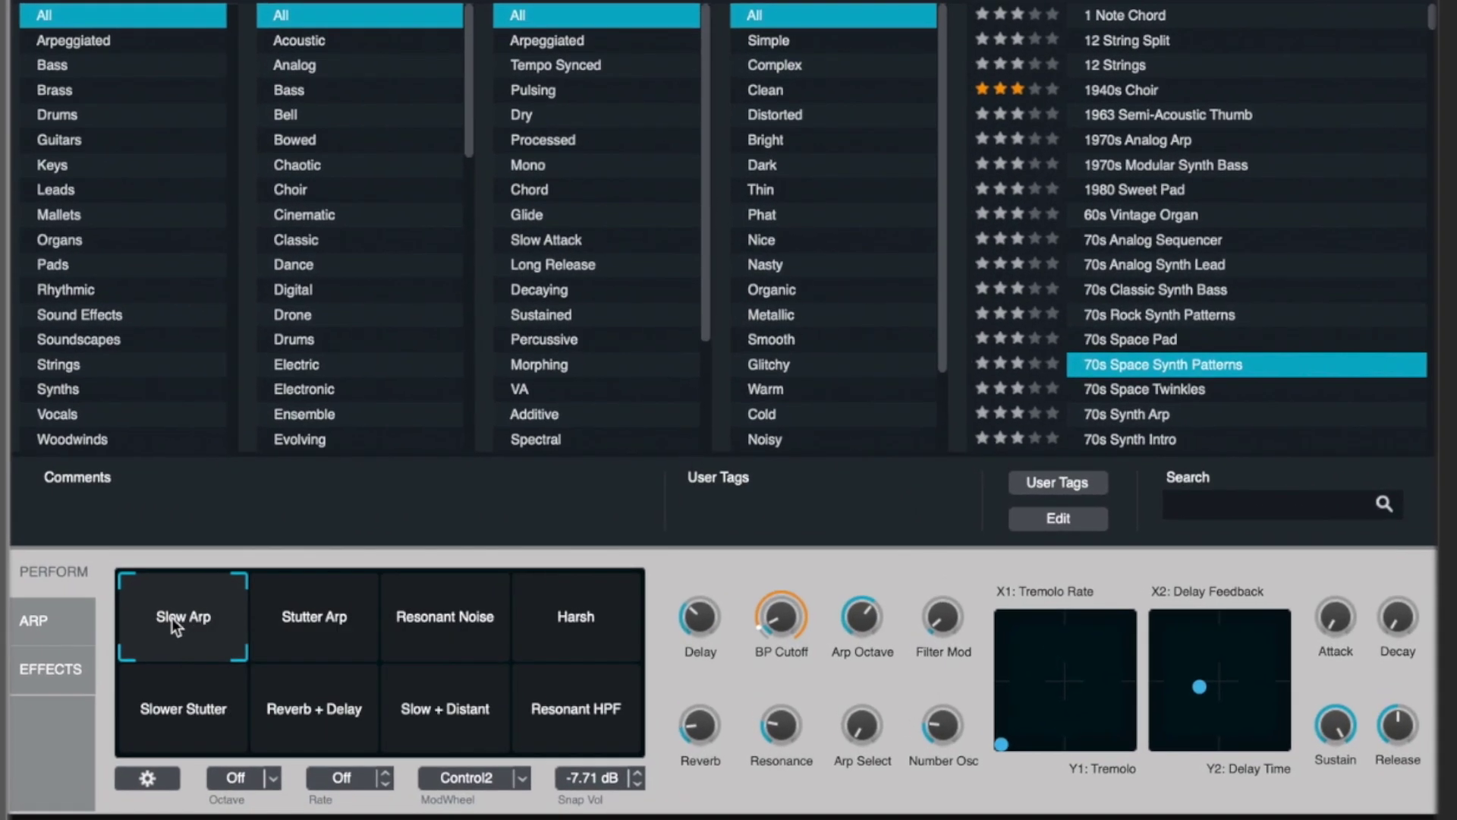
click(47, 627)
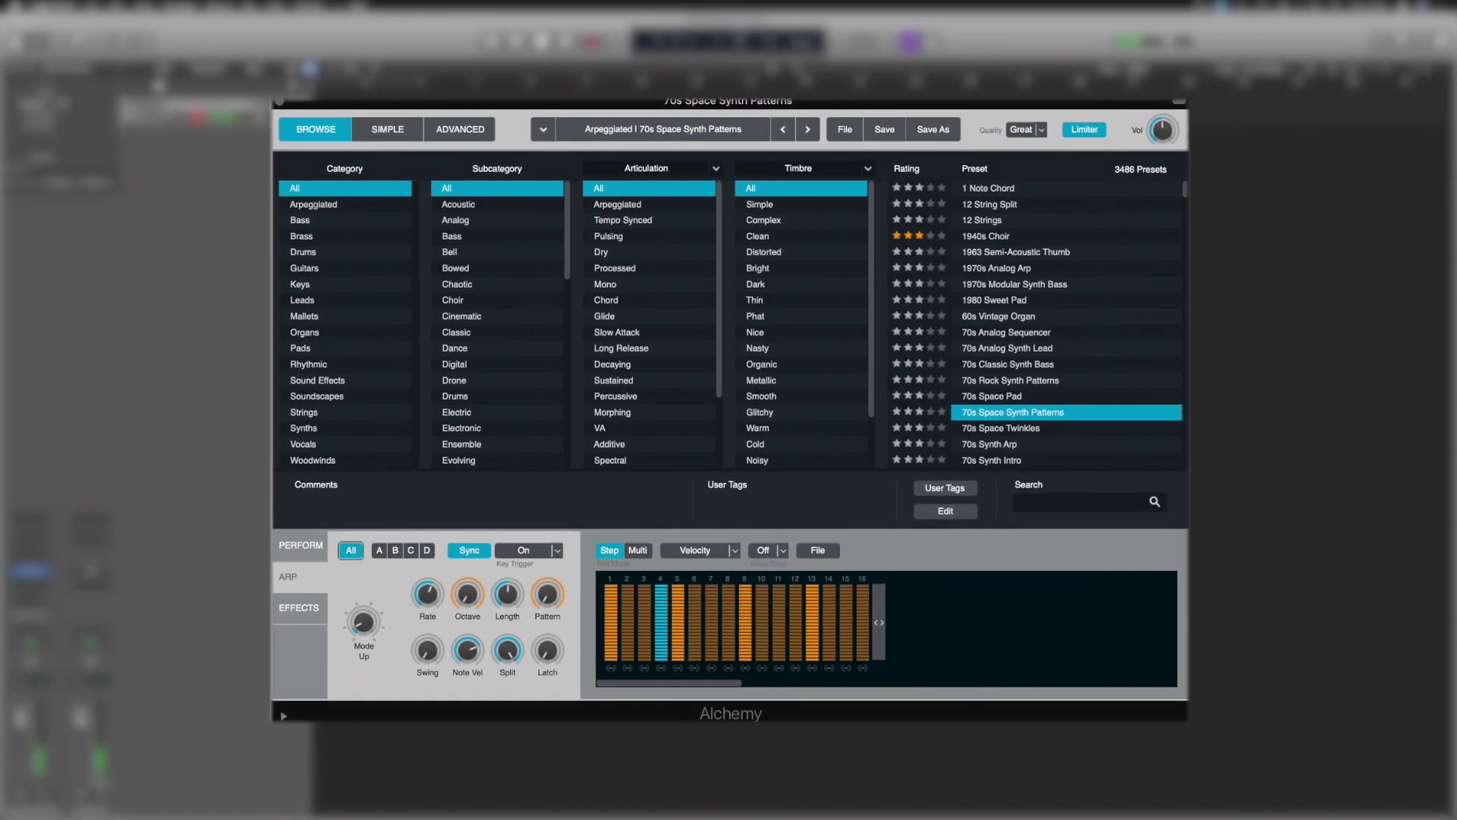
- Show the Effects page and look over the buses for sources B, C and A
click(302, 612)
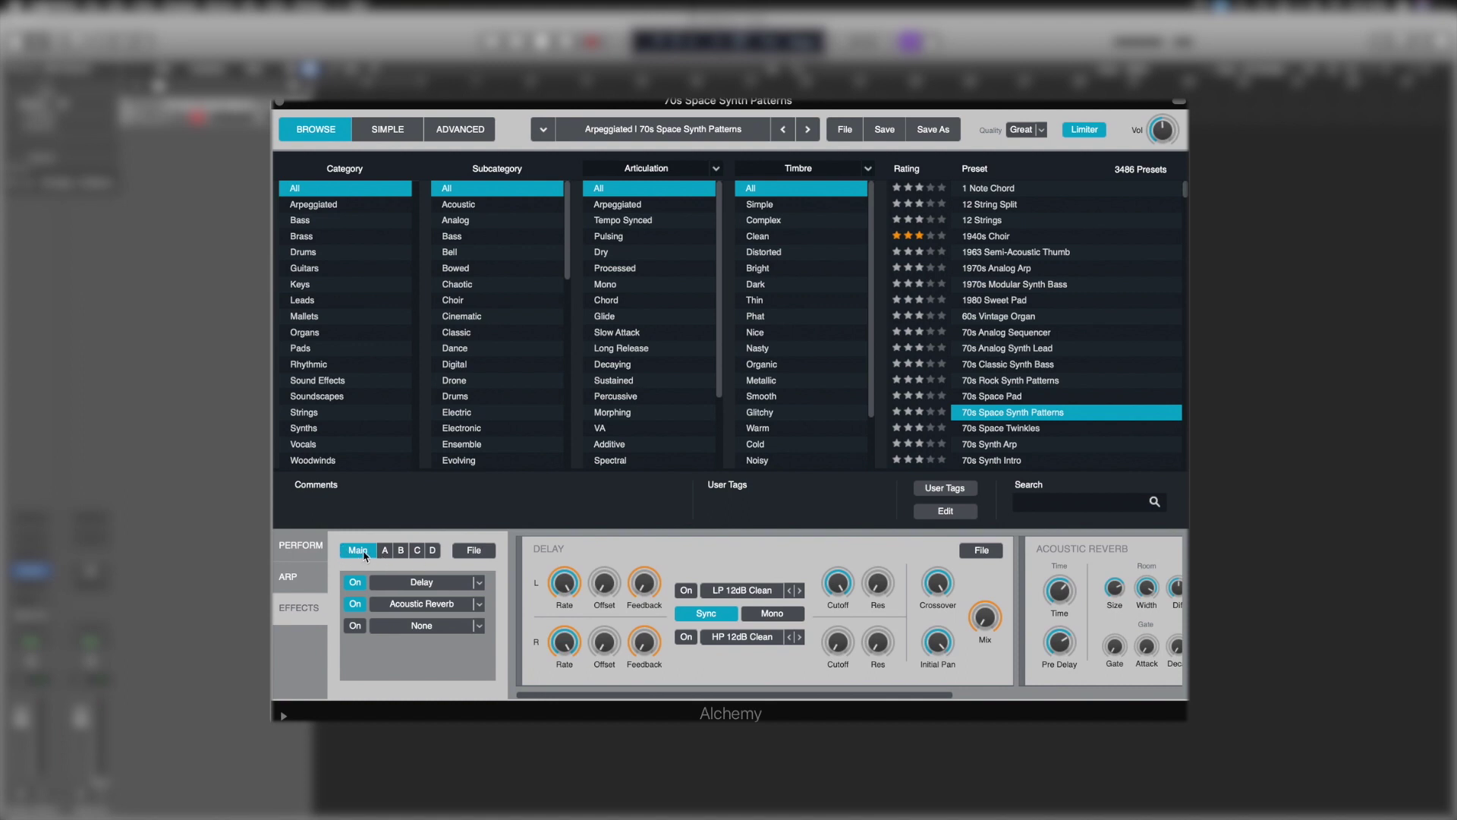
click(399, 552)
click(416, 552)
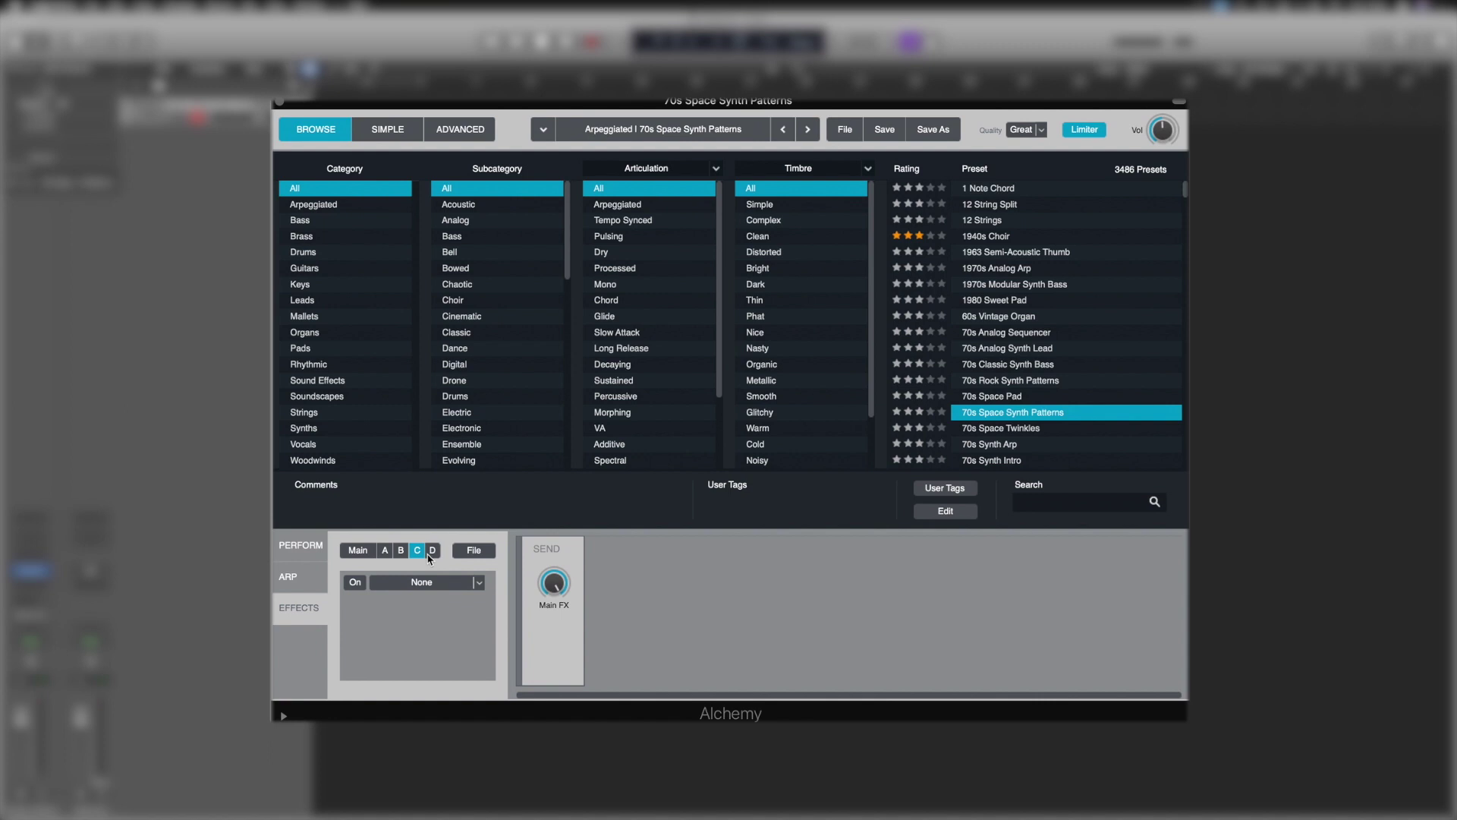
click(385, 549)
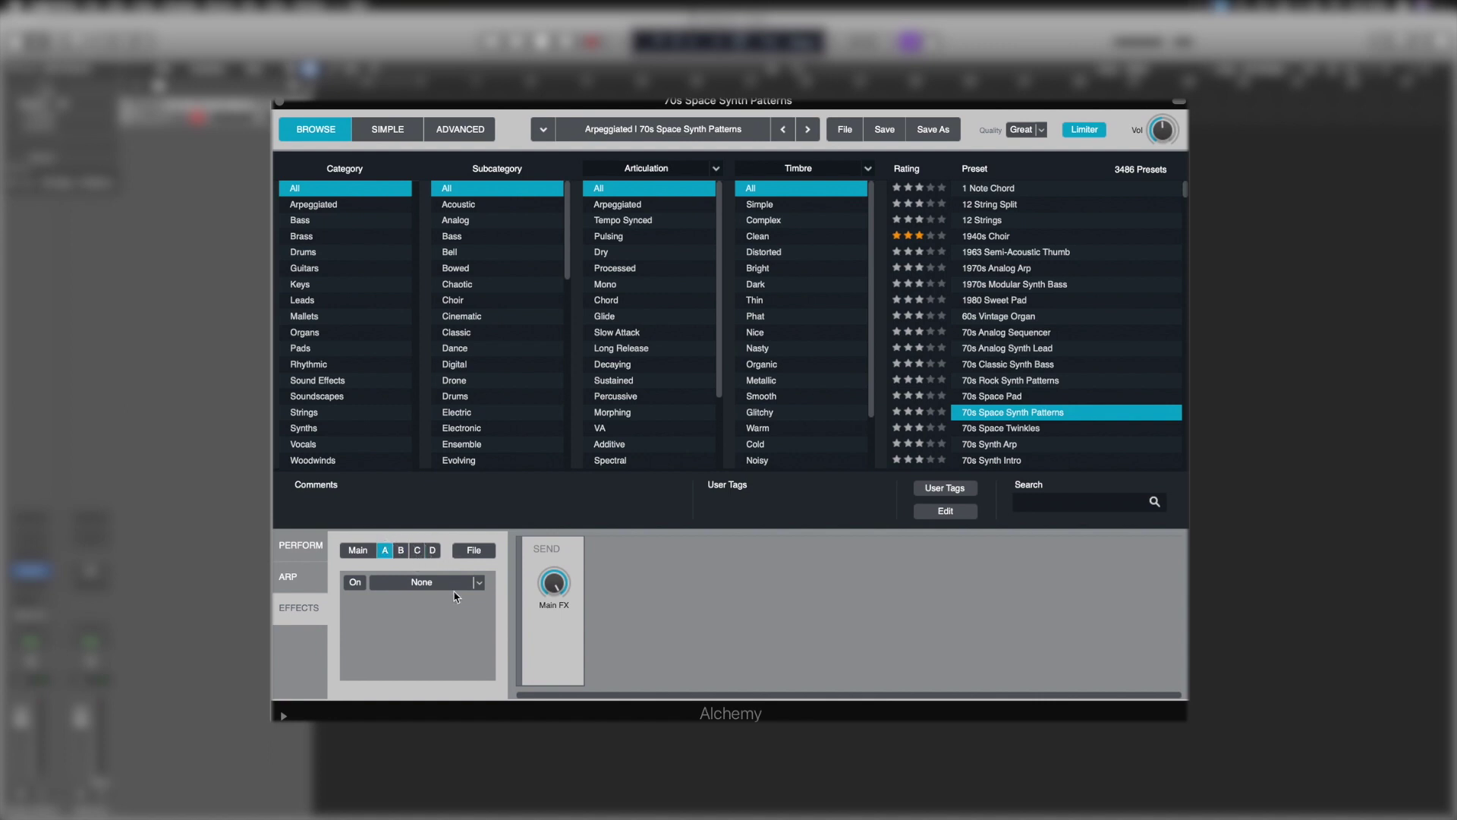
- Switch on the empty effect slot, browse its effect types, then go to the Advanced page
click(357, 586)
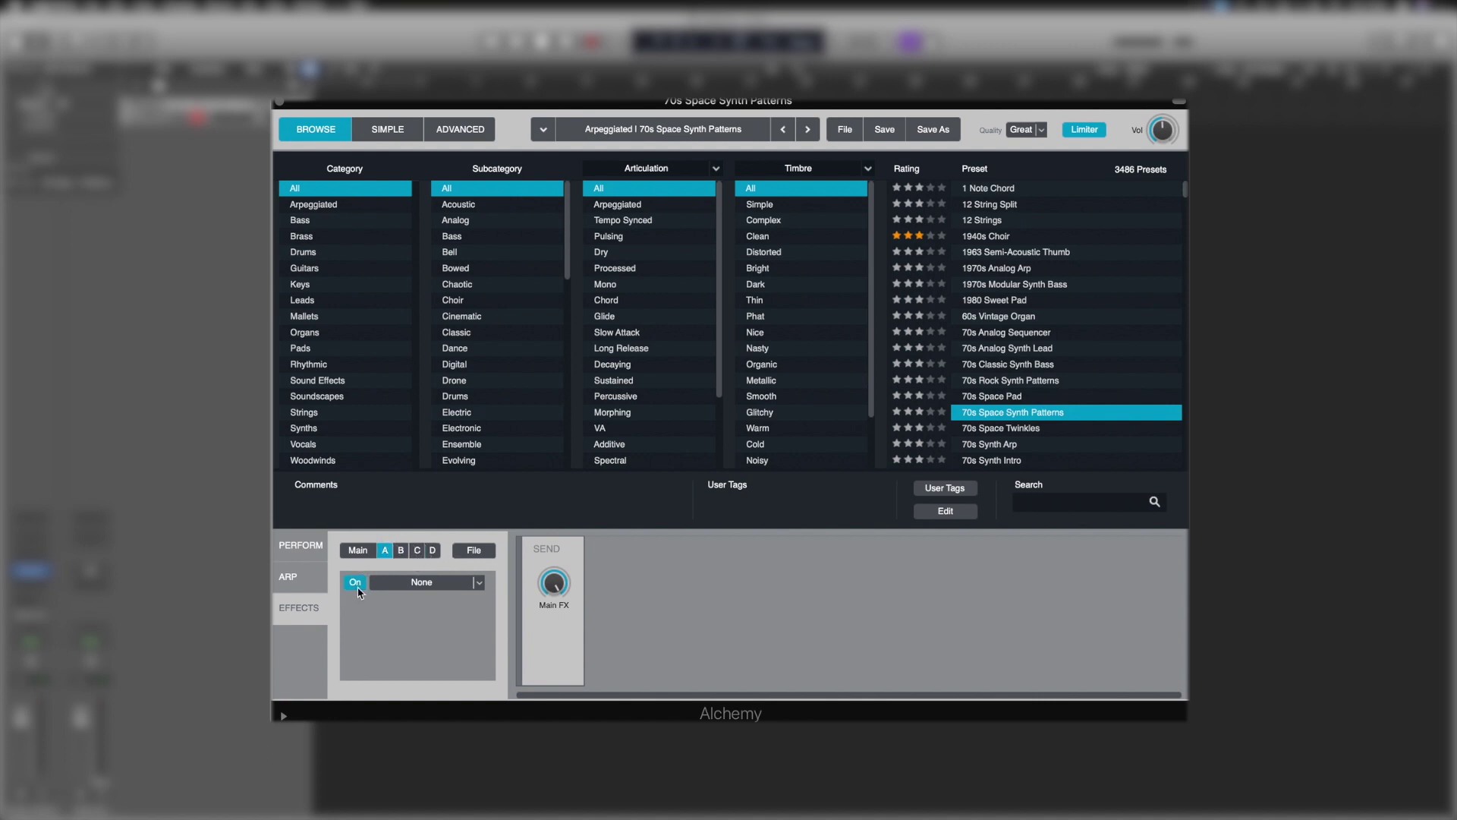
click(479, 582)
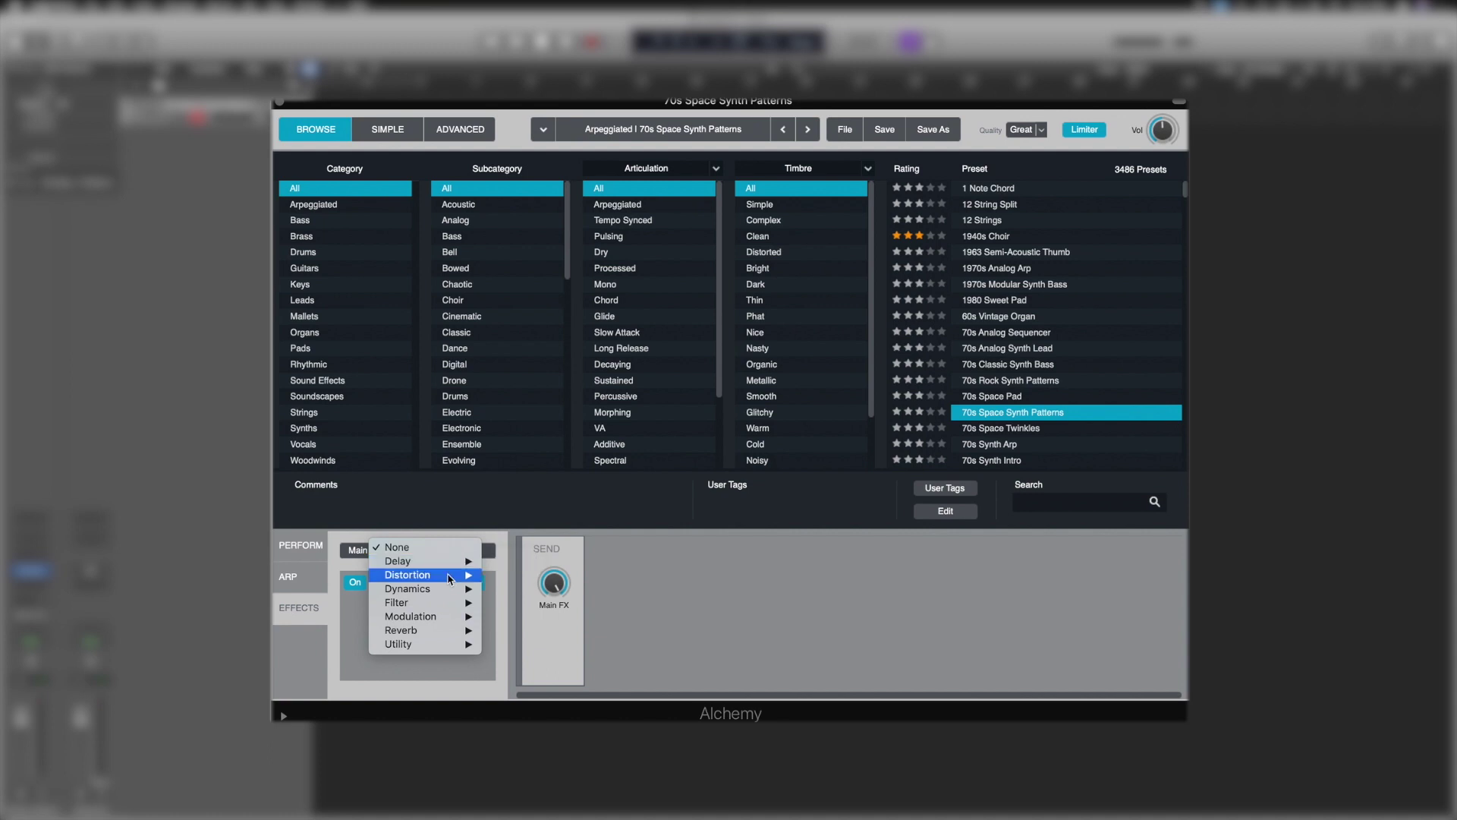
mouse_move(451, 621)
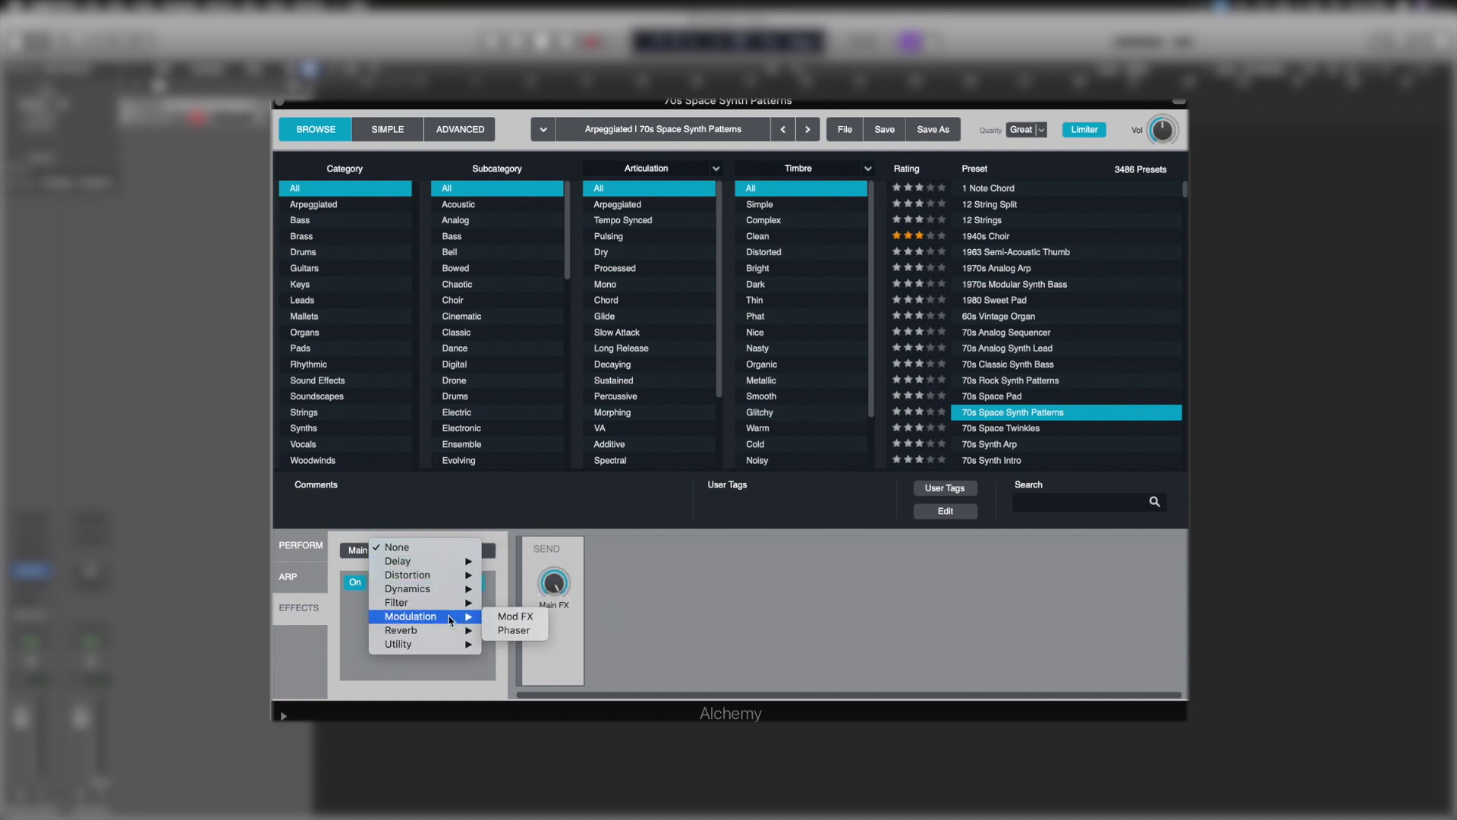
click(460, 129)
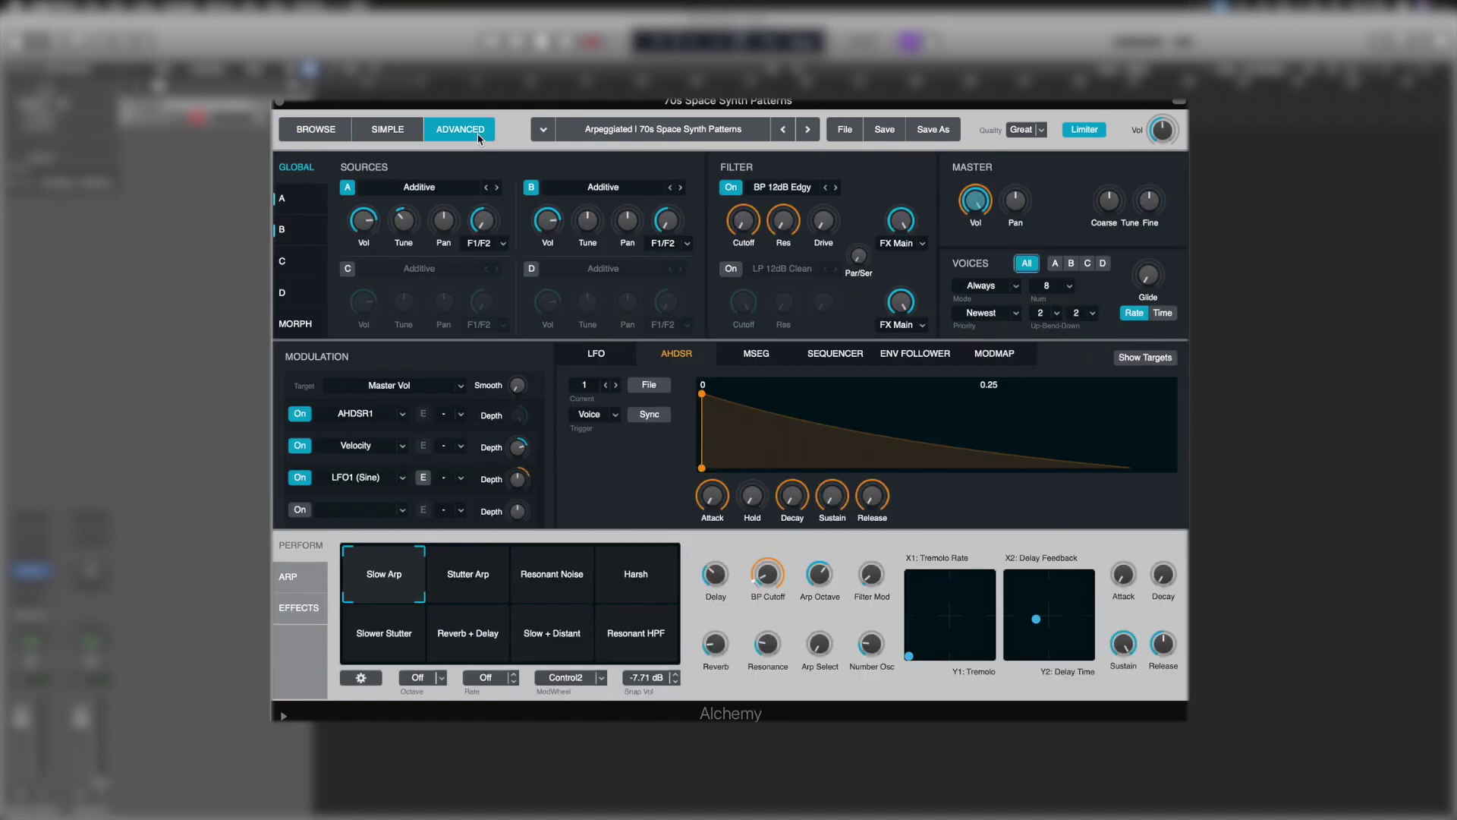
- Initialize the patch from the File menu, back to a single Saw source with LP 12dB Smooth filter
click(846, 130)
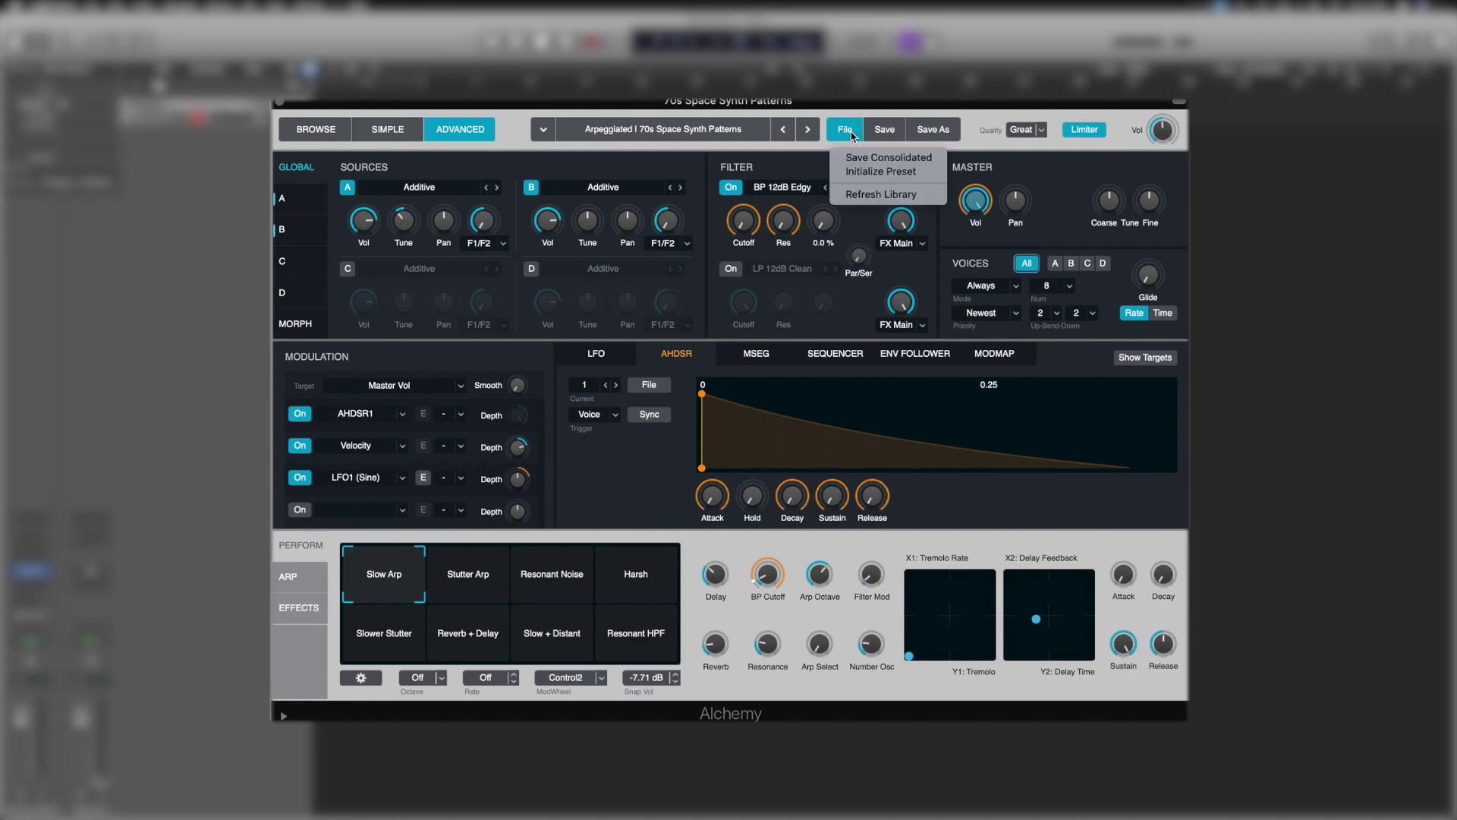
click(858, 173)
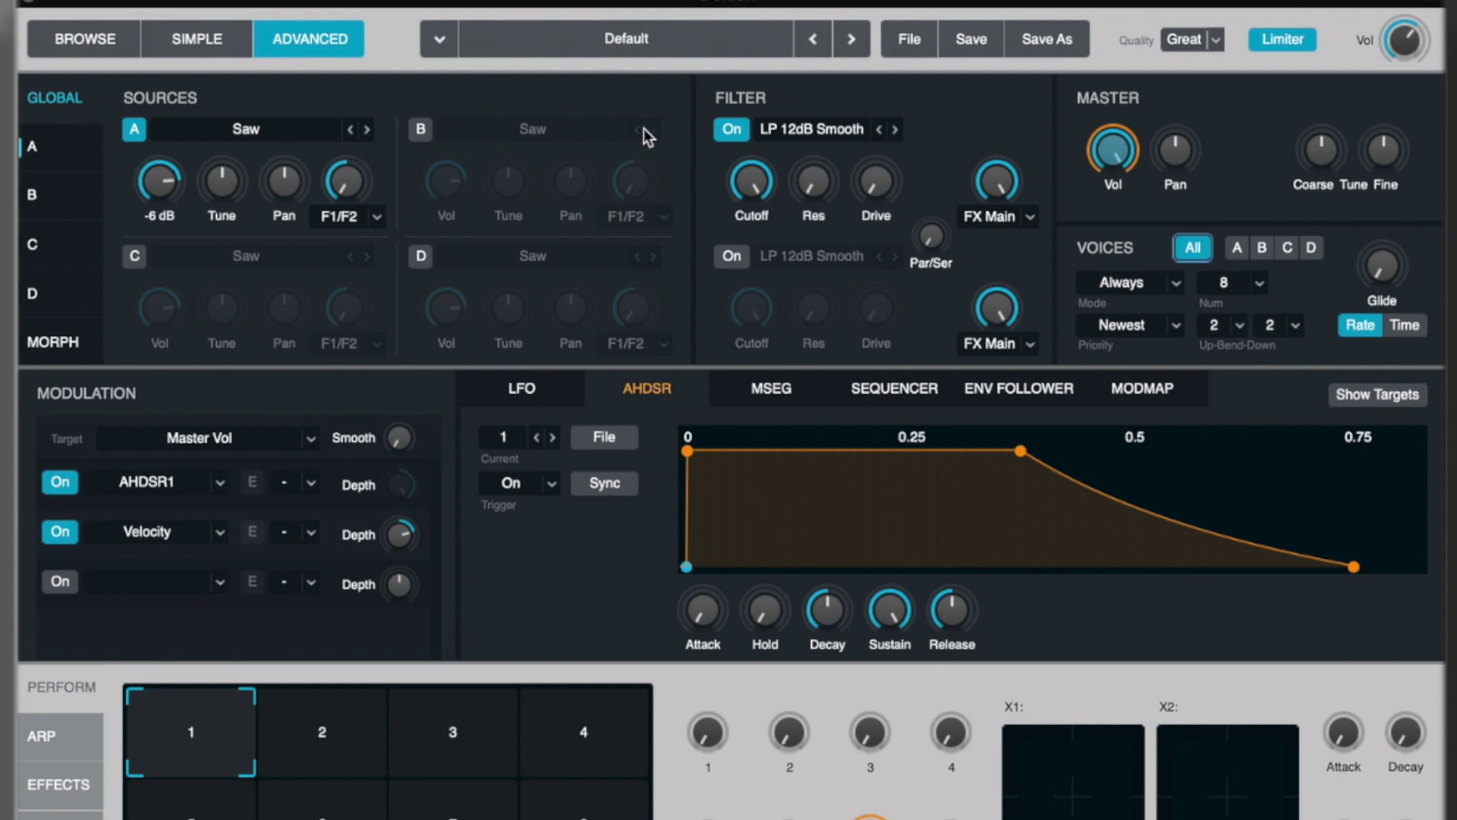
click(421, 131)
click(422, 256)
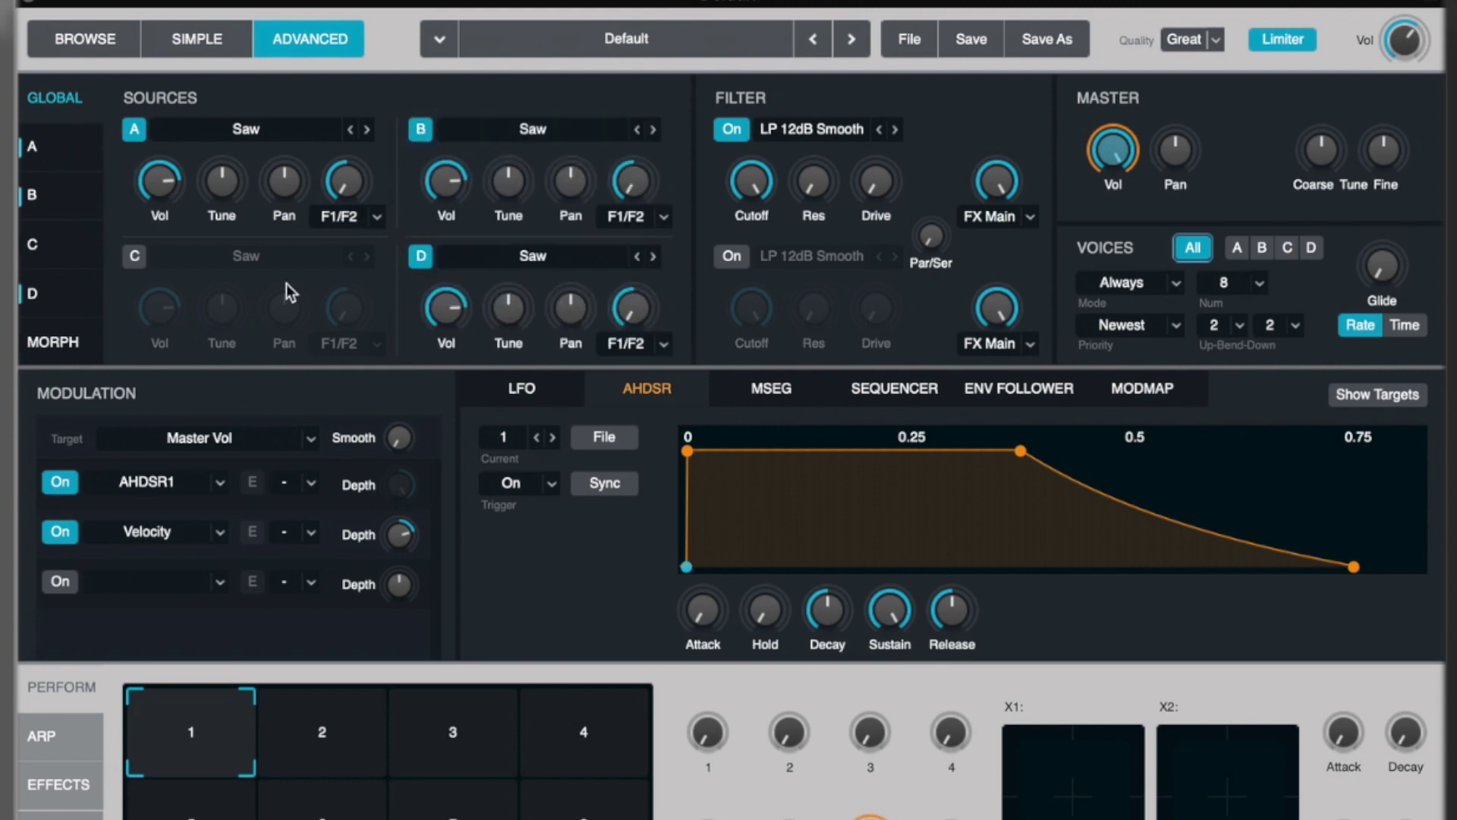
click(135, 256)
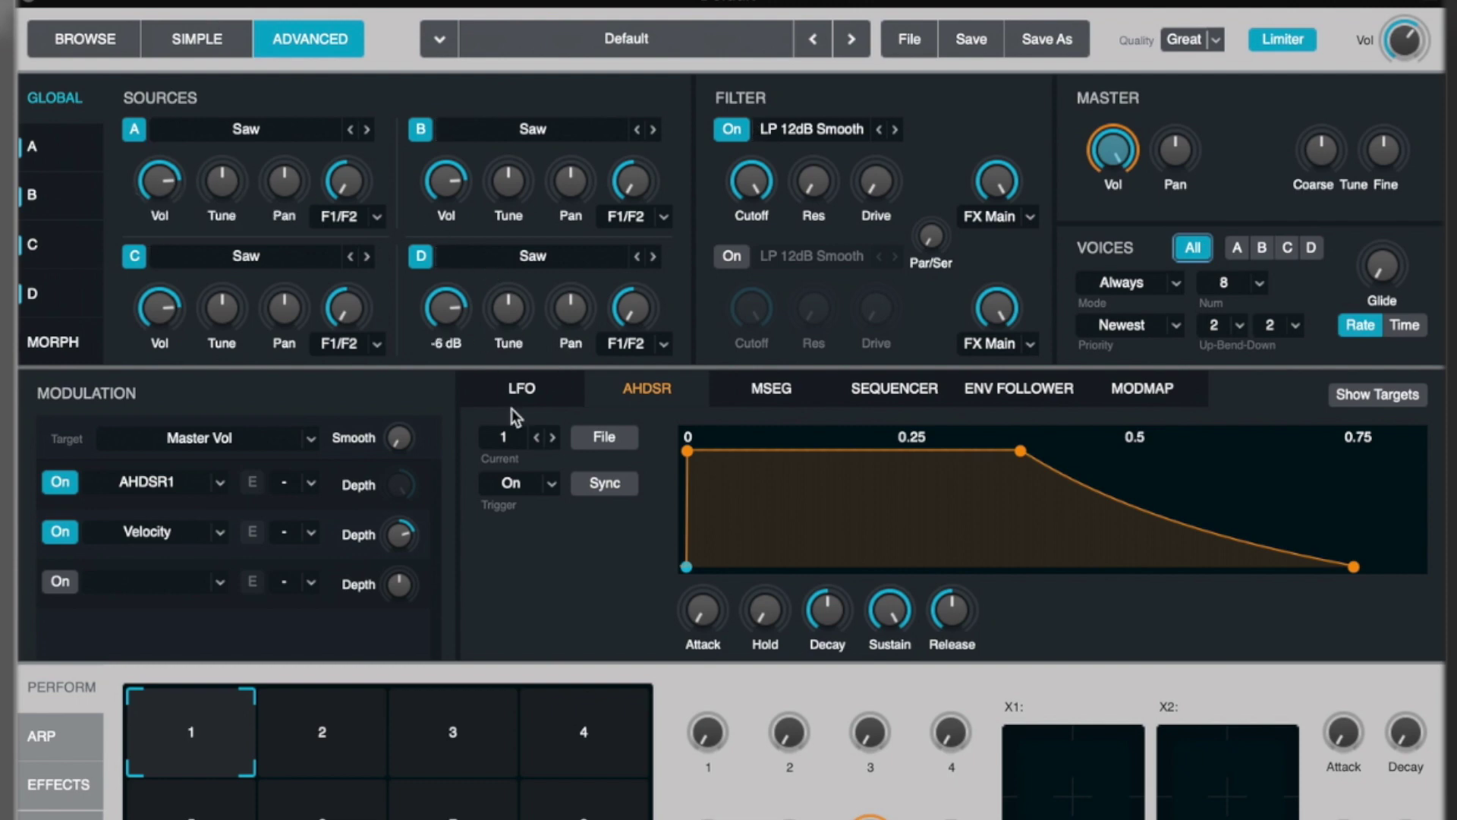
drag(225, 180, 211, 380)
drag(507, 190, 505, 224)
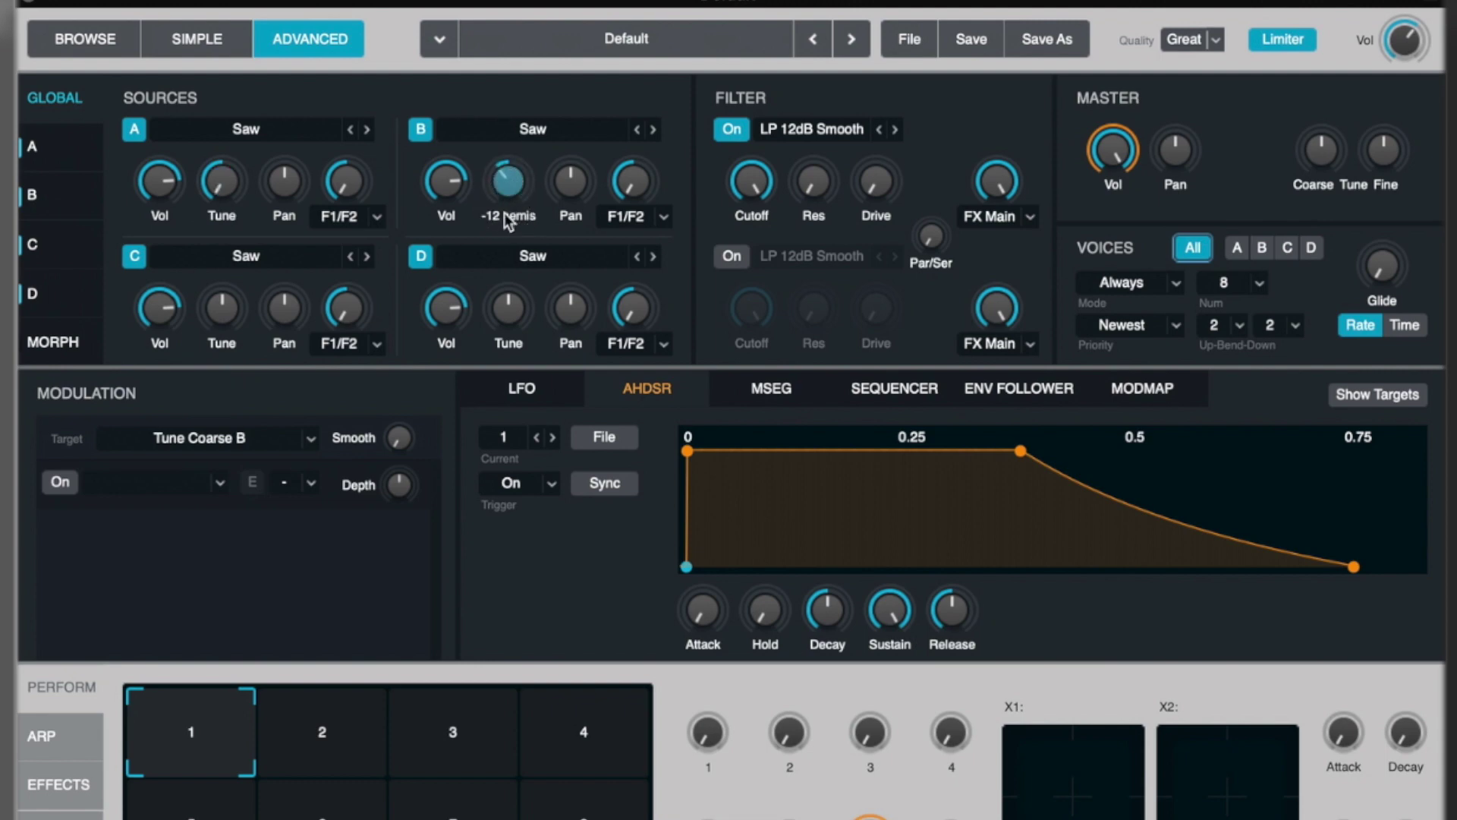
drag(508, 308, 508, 286)
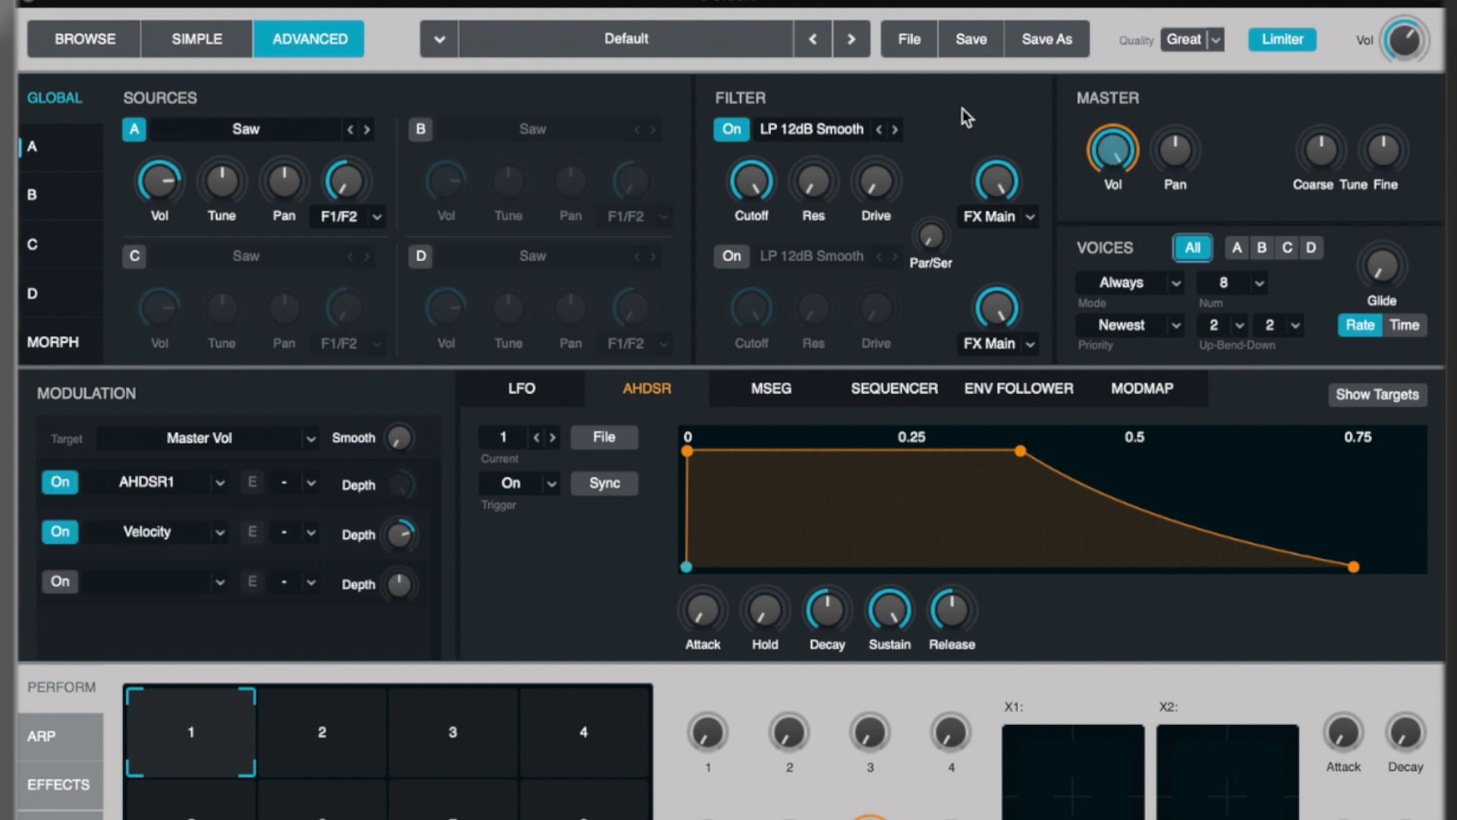
- Open source A's detail page and switch on its first filter slot, LP 12dB Smooth
click(70, 157)
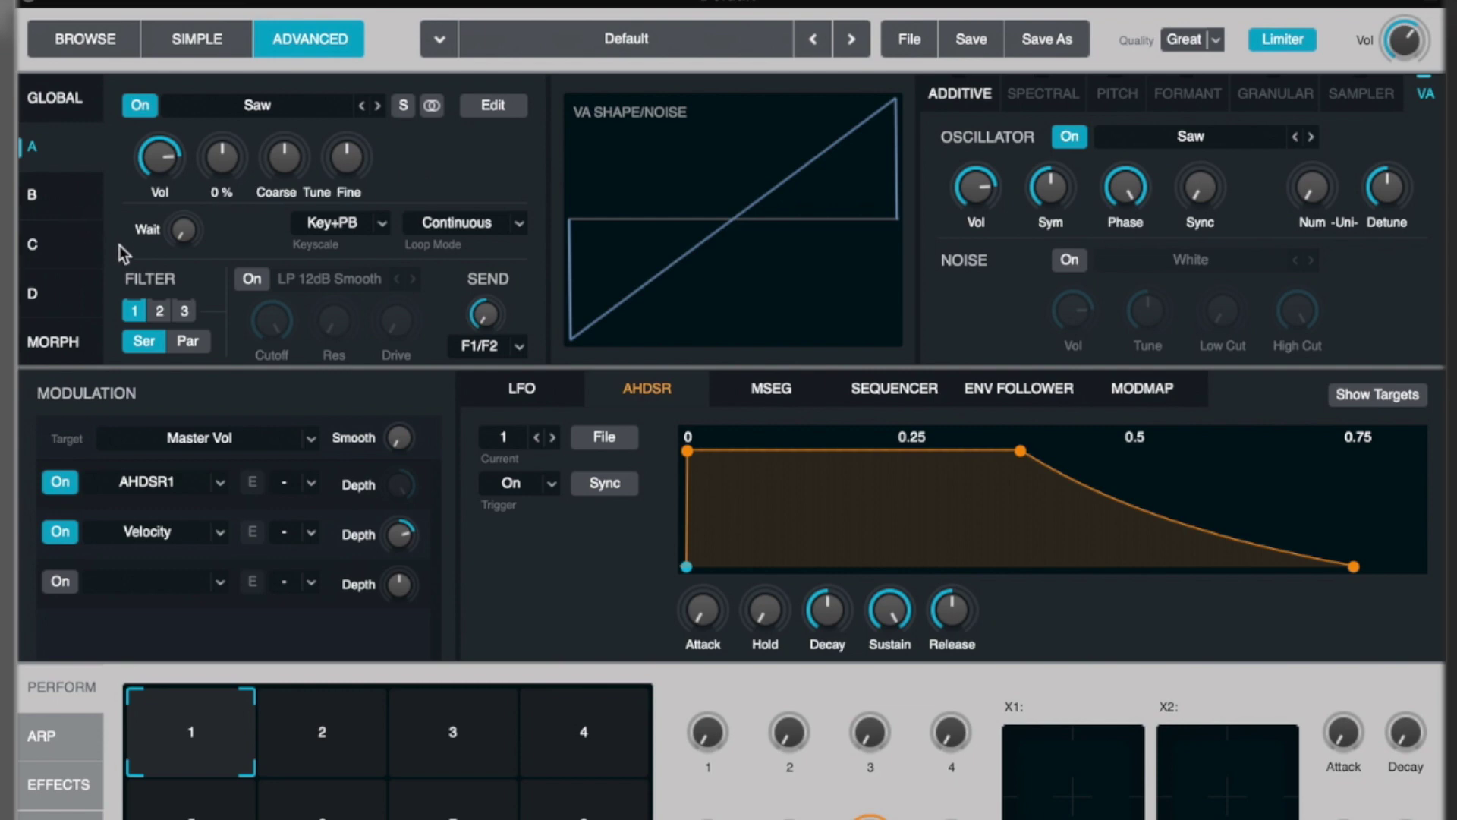
click(159, 311)
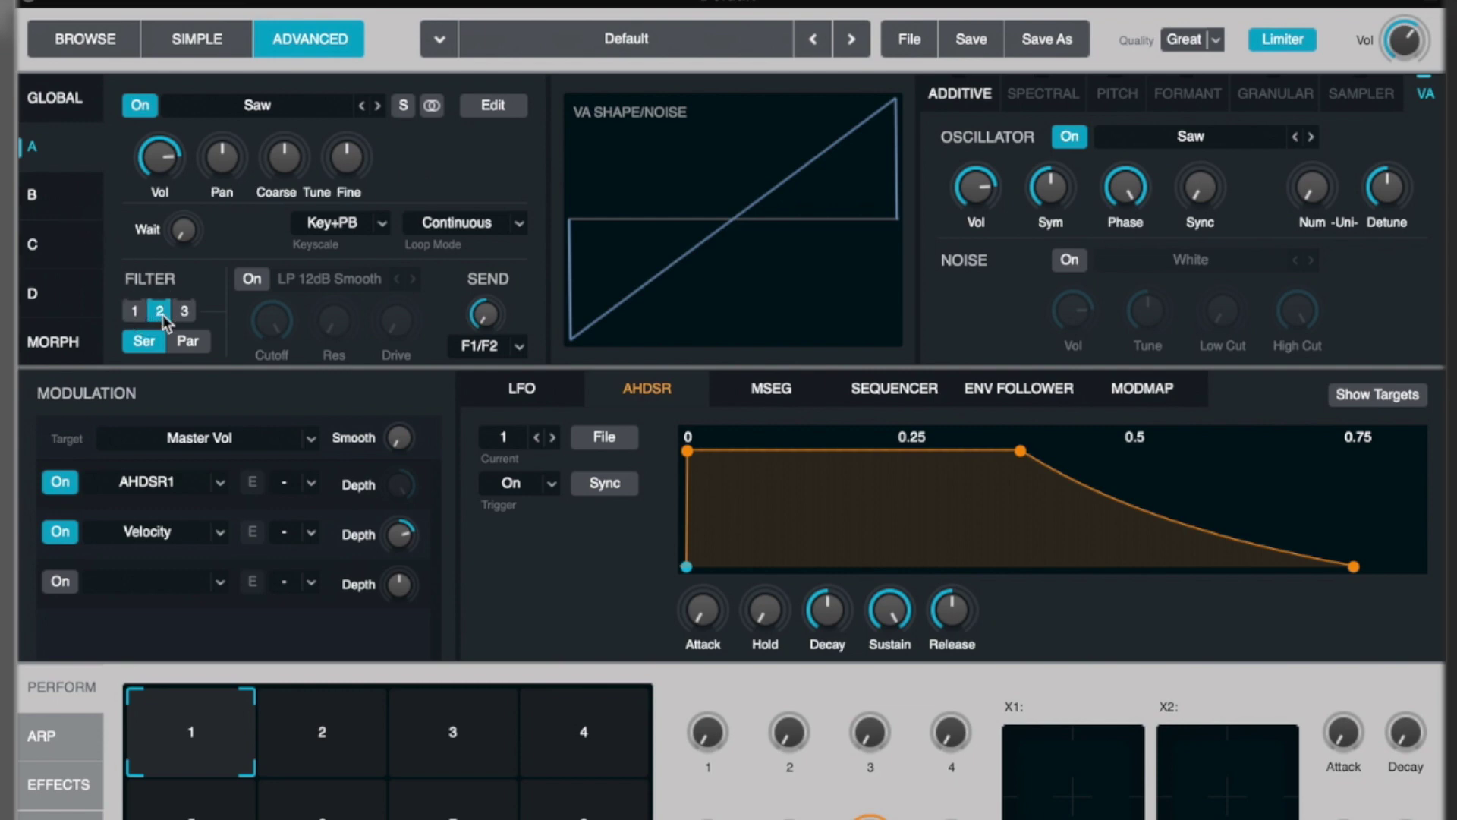
click(134, 311)
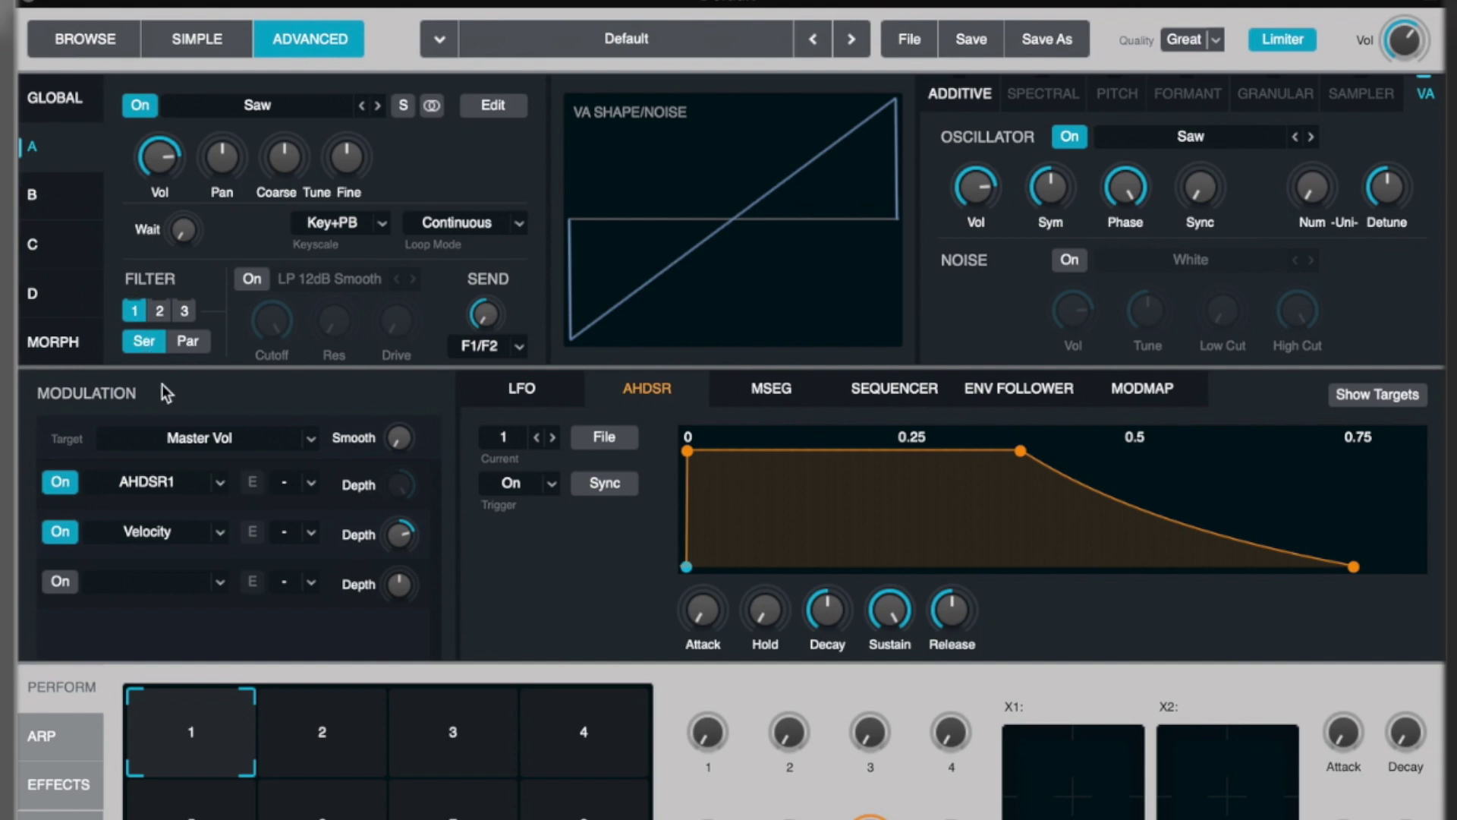
click(258, 280)
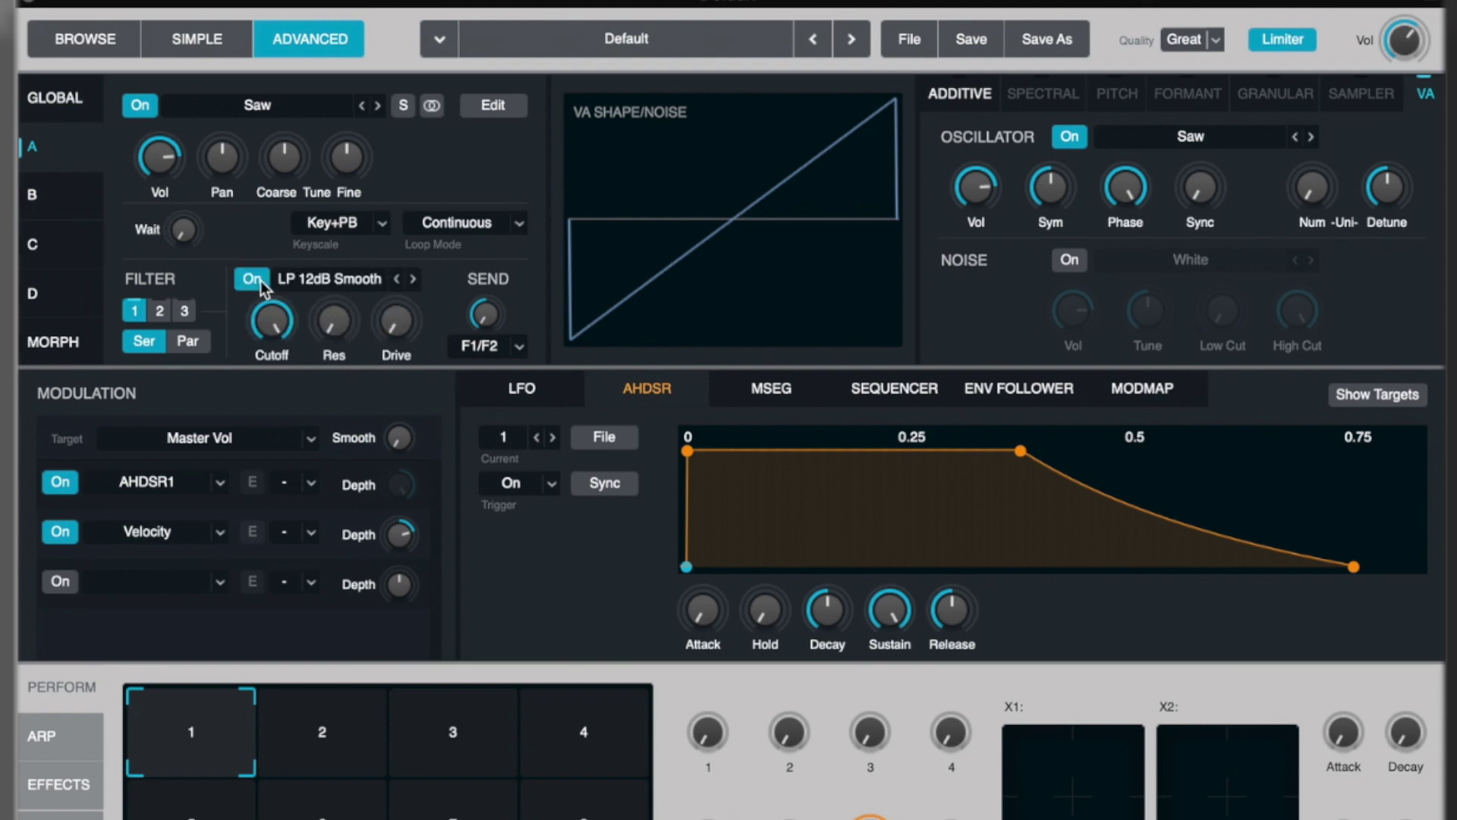
click(160, 311)
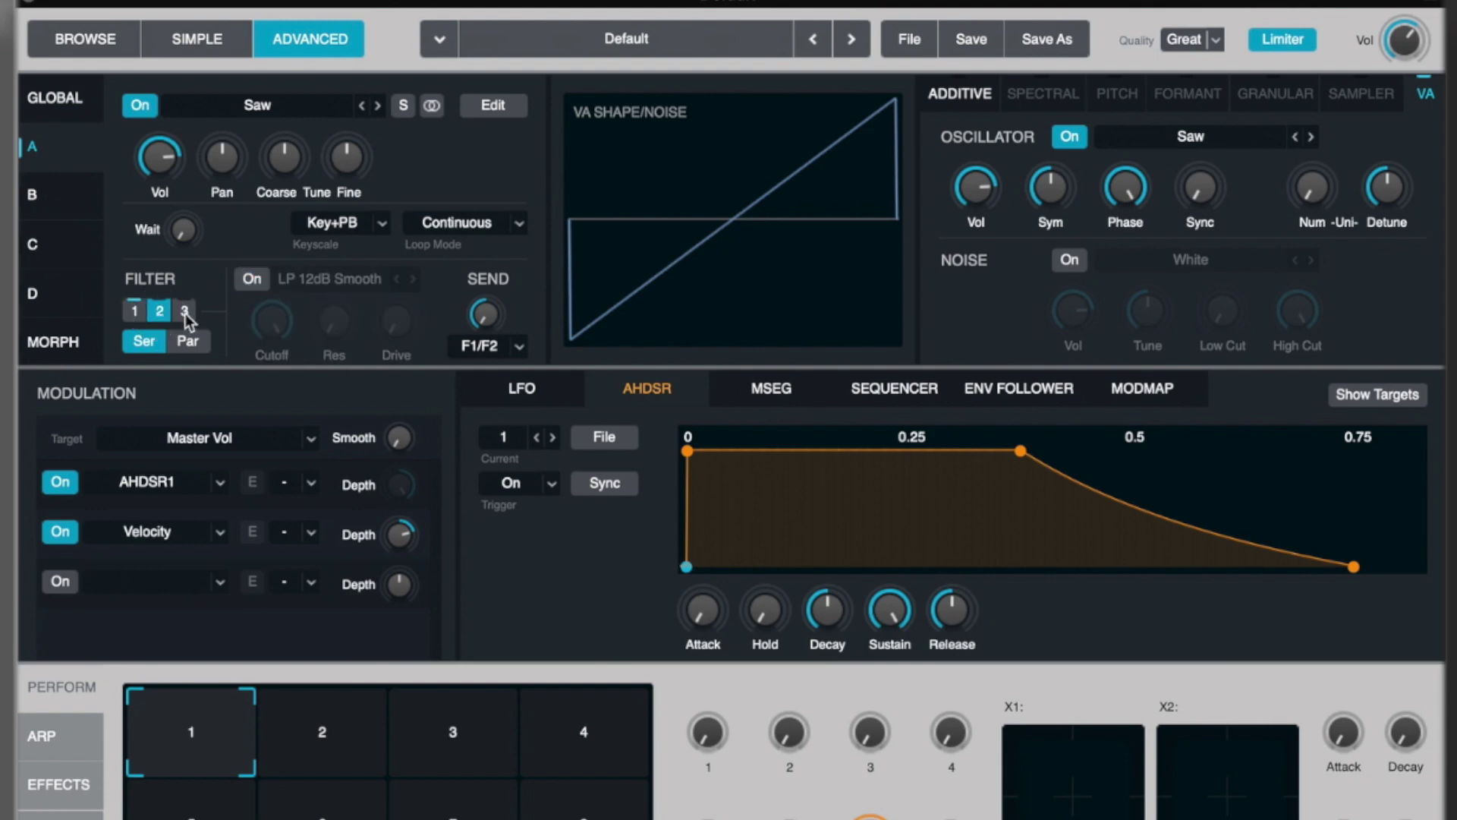
click(135, 311)
click(255, 283)
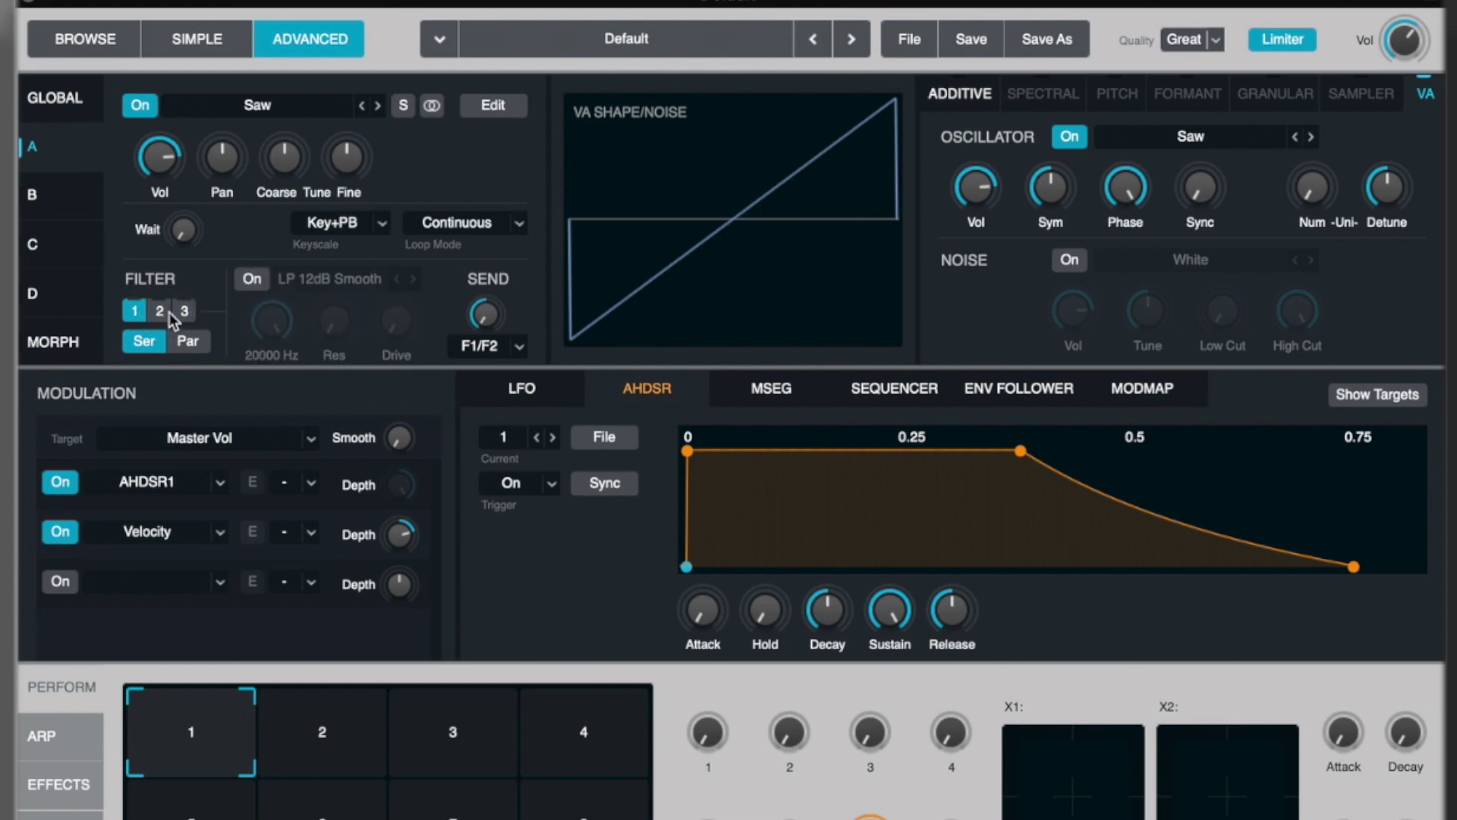
click(66, 98)
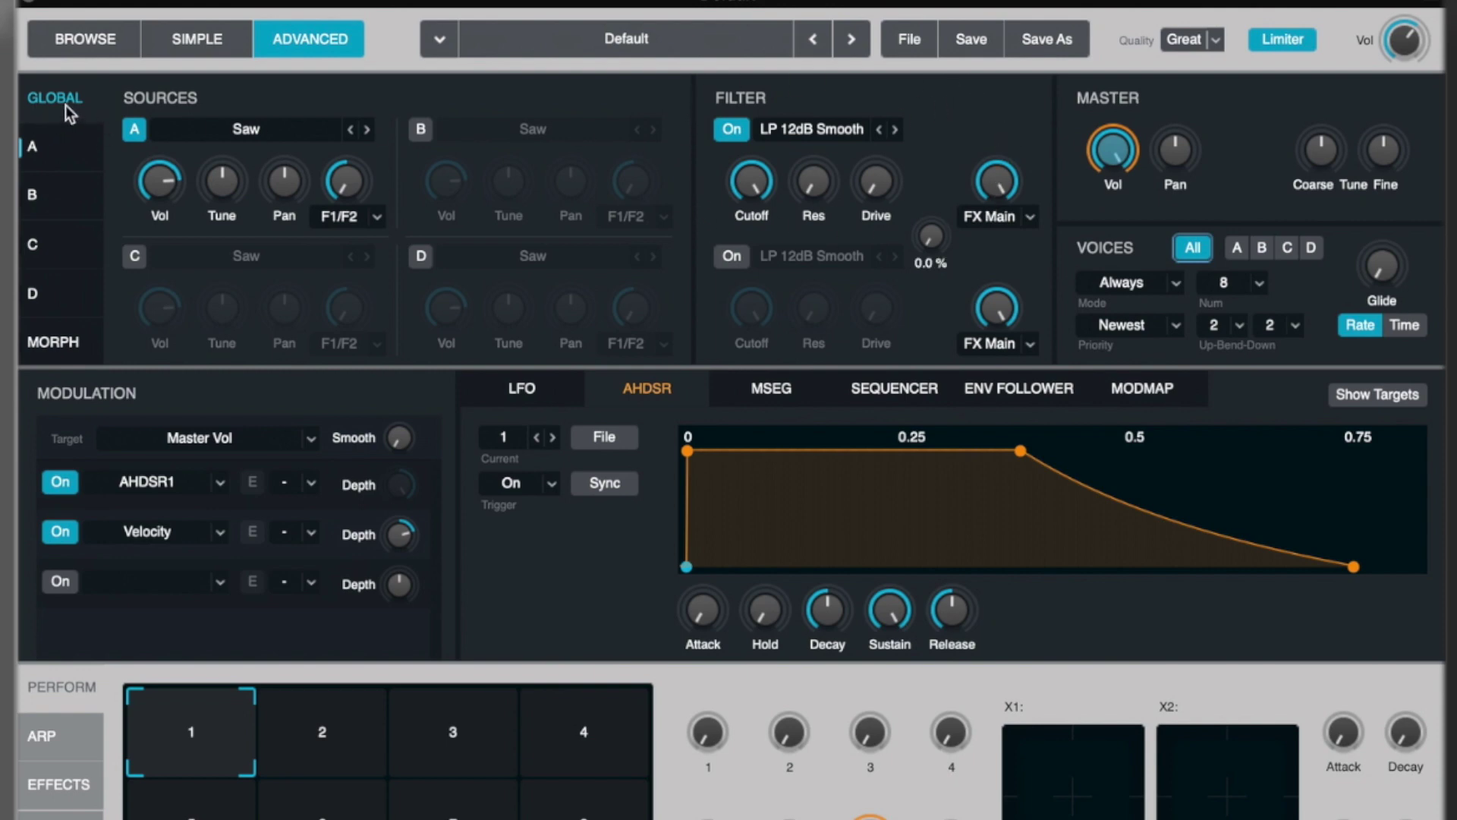
click(60, 151)
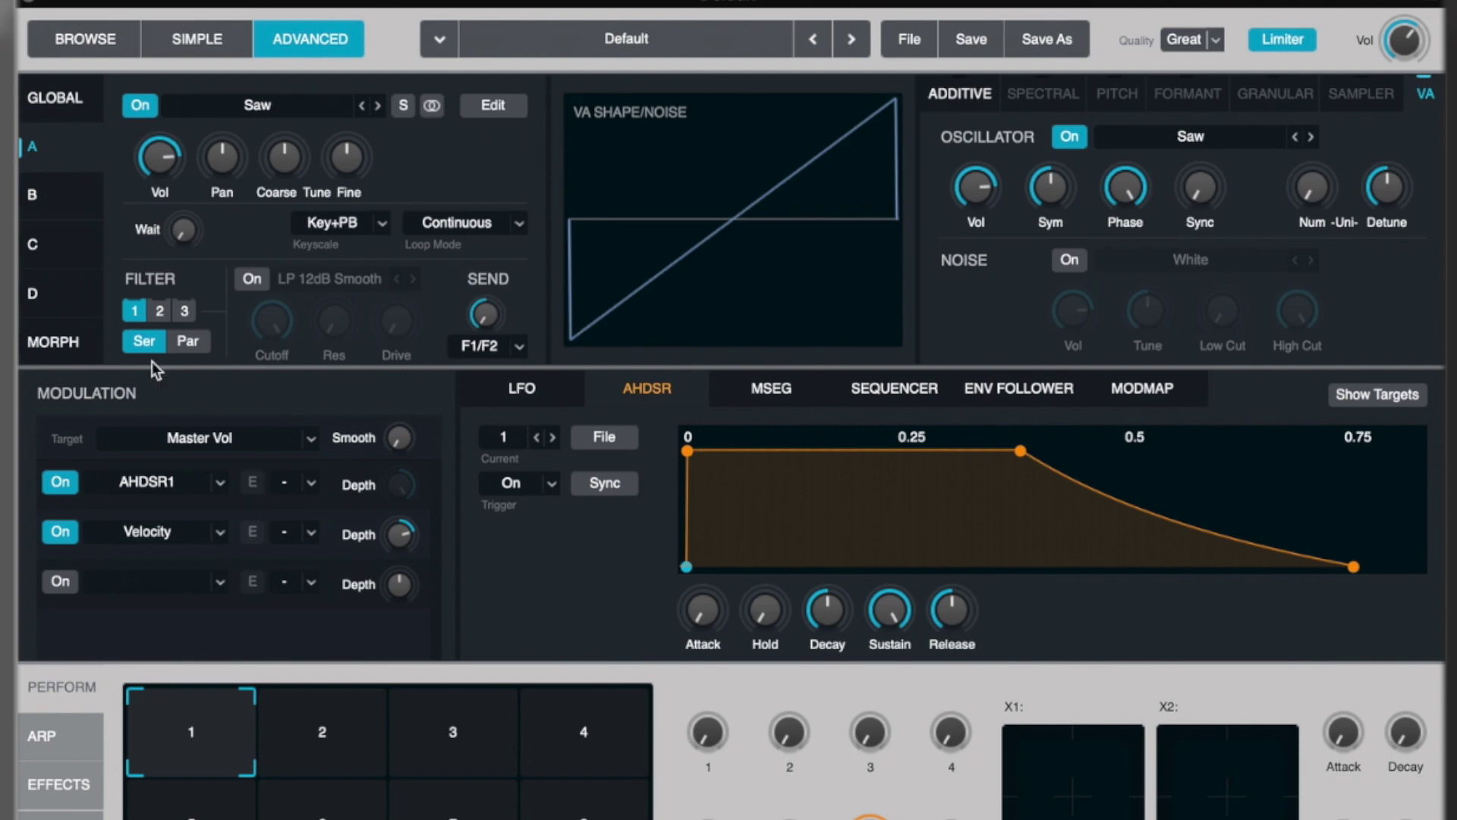
click(251, 280)
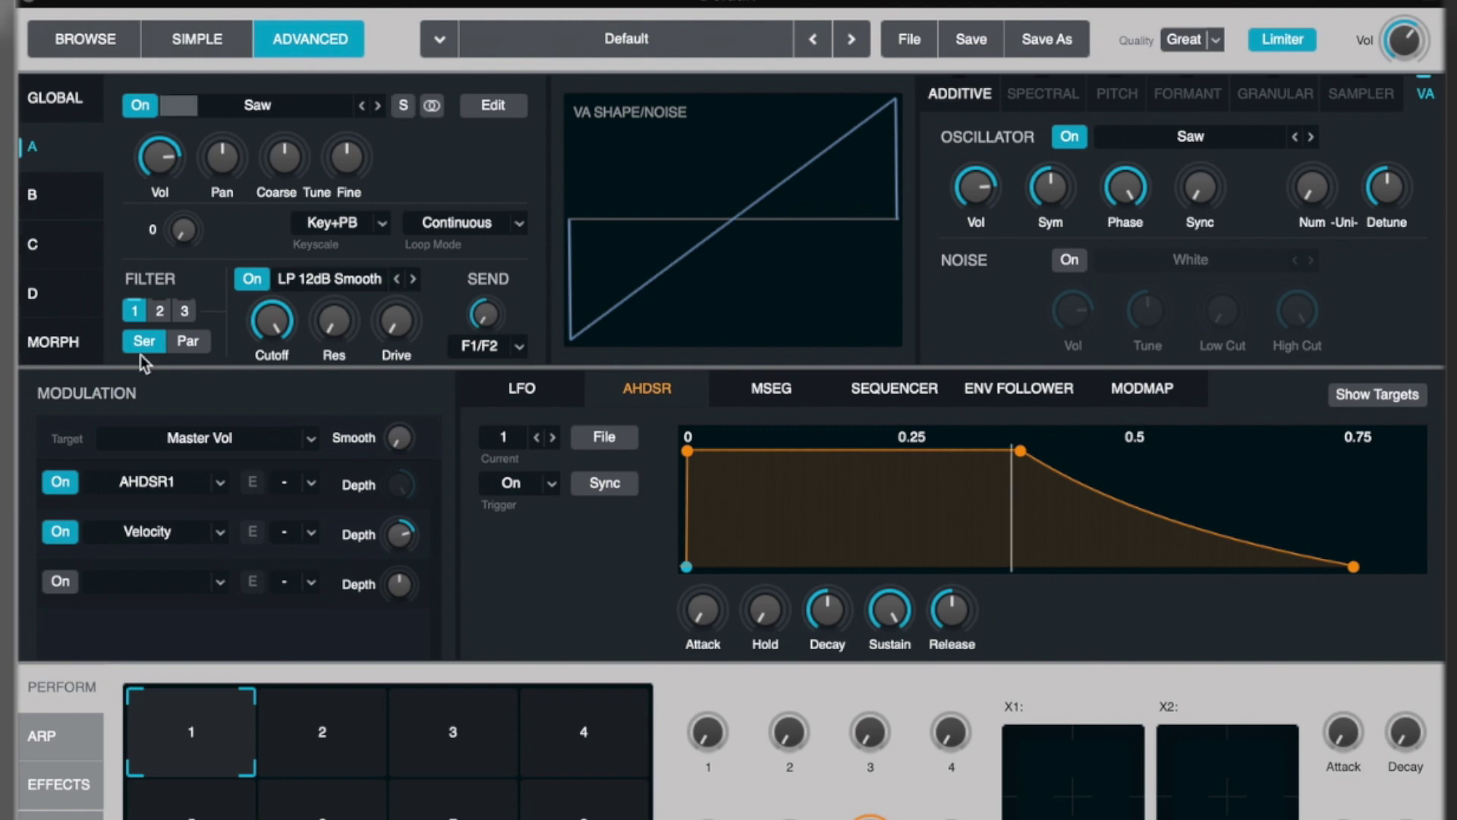
- Sweep source A's filter cutoff down to 209 Hz and back up to about 12173 Hz
drag(271, 323, 274, 372)
click(280, 496)
drag(280, 496, 266, 315)
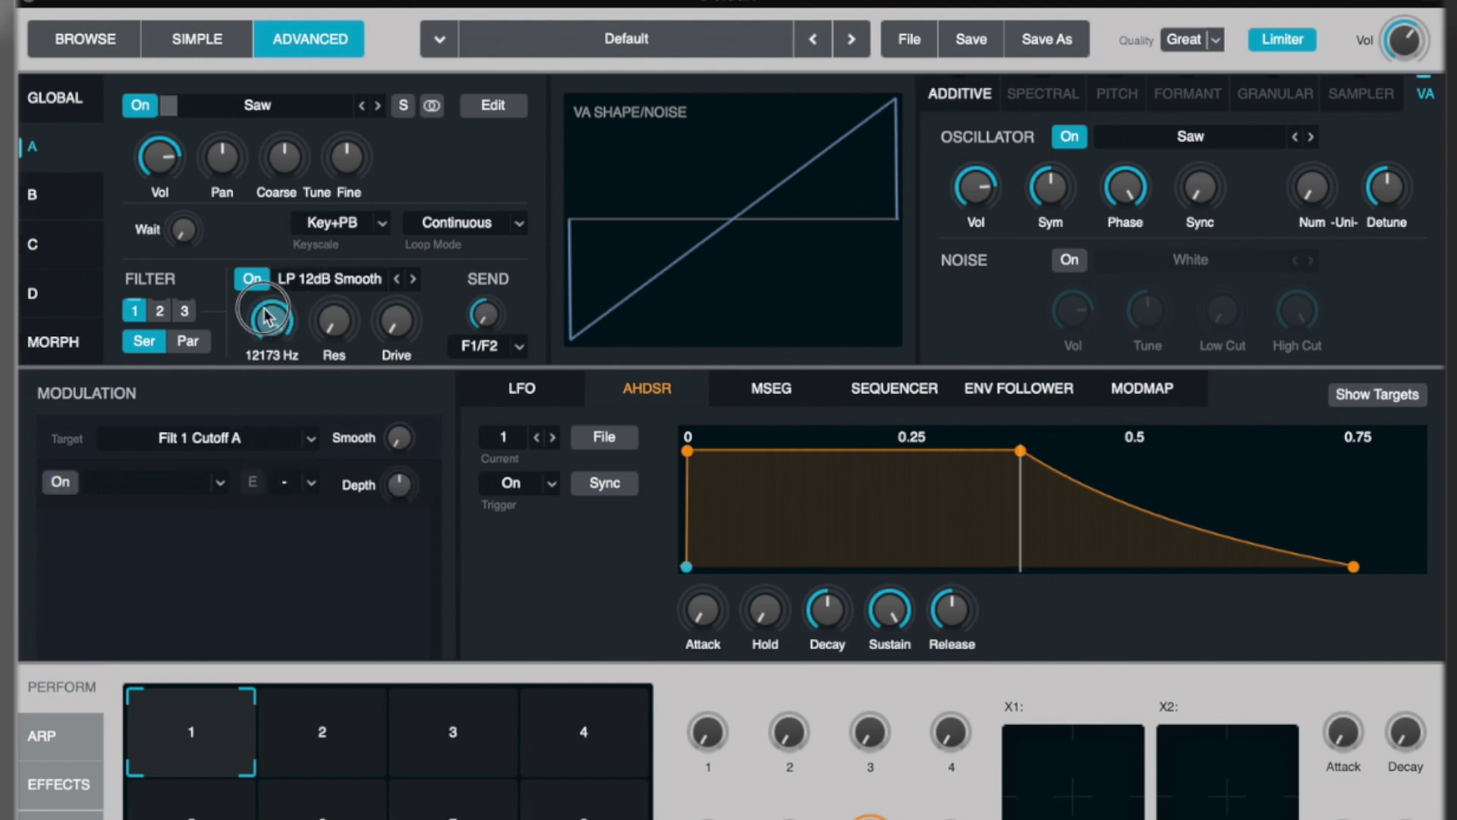
- Enable source B tuned up 4 semitones, then open source A's filter cutoff to 20000 Hz
click(55, 97)
click(421, 129)
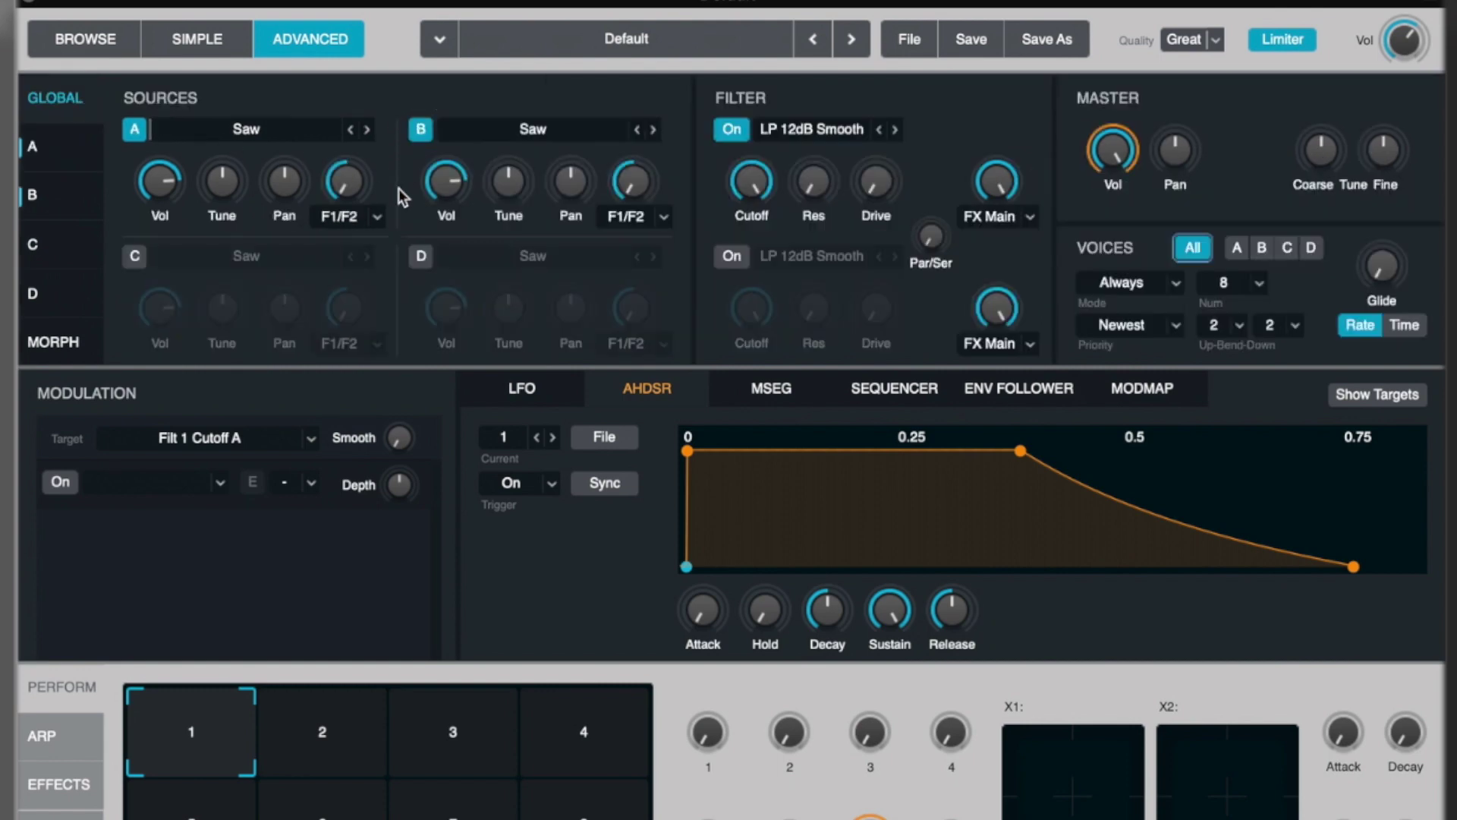
drag(509, 182, 517, 168)
click(32, 146)
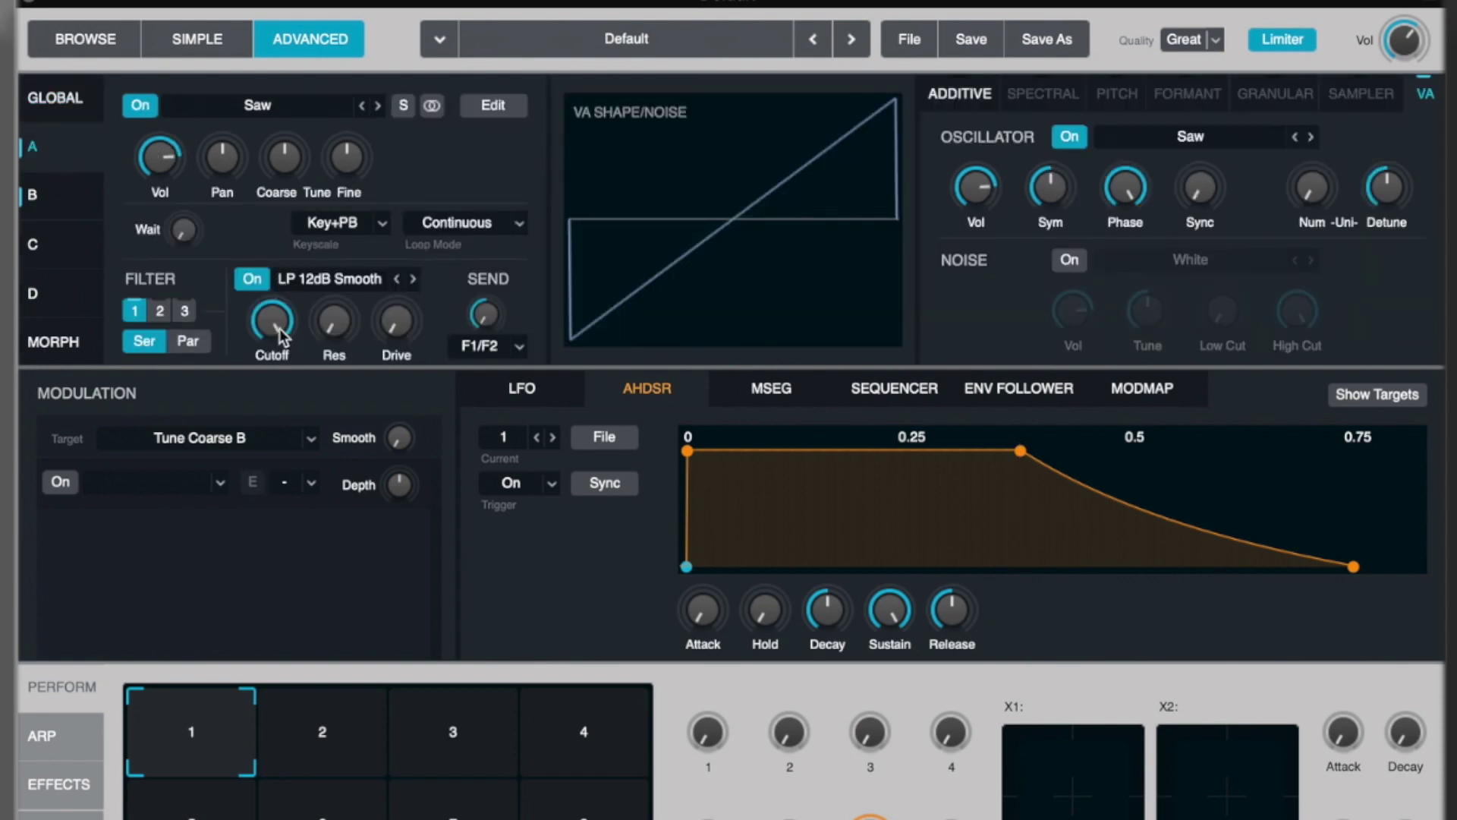
drag(281, 333, 347, 337)
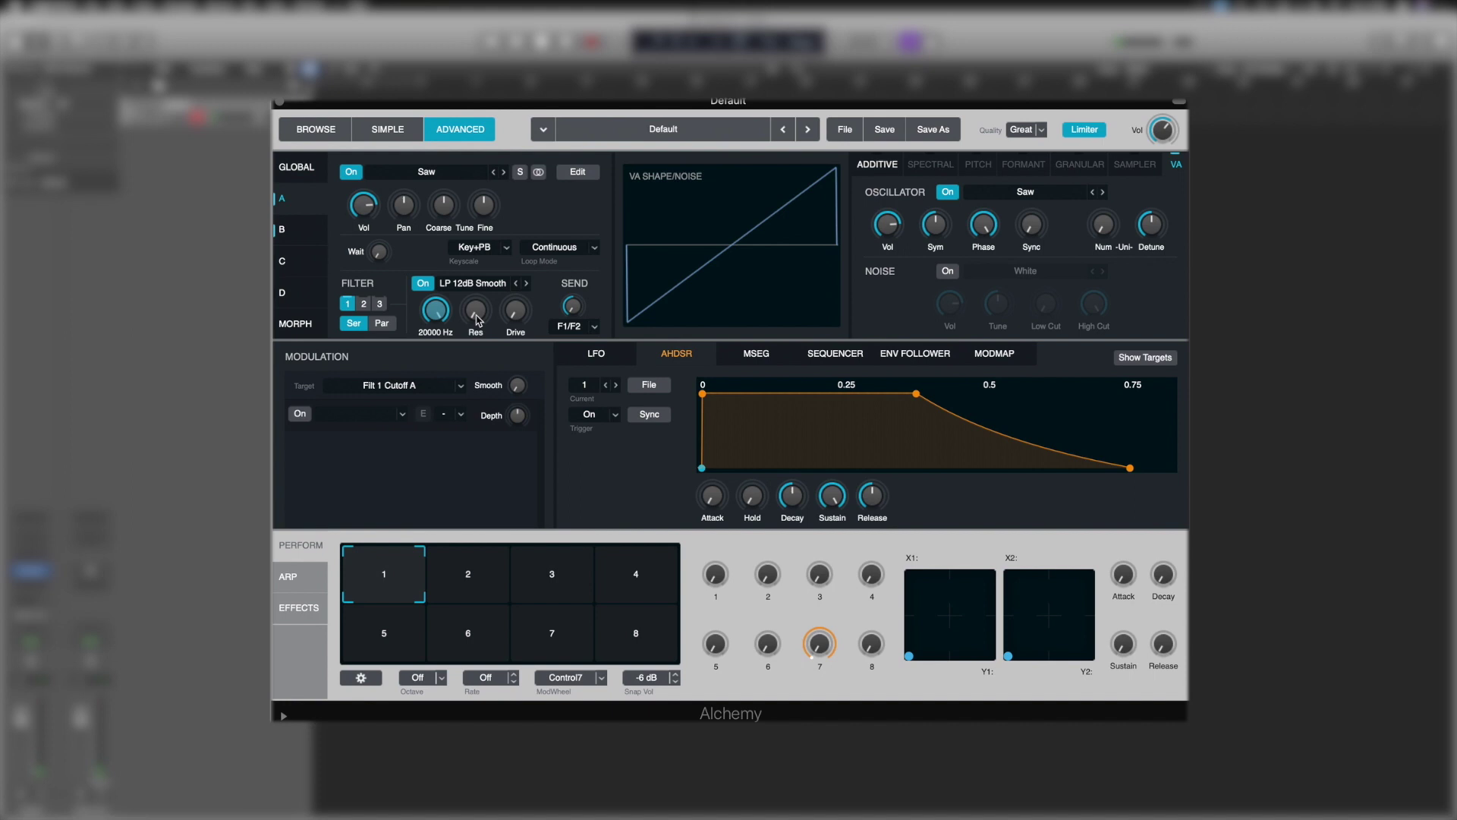
click(503, 286)
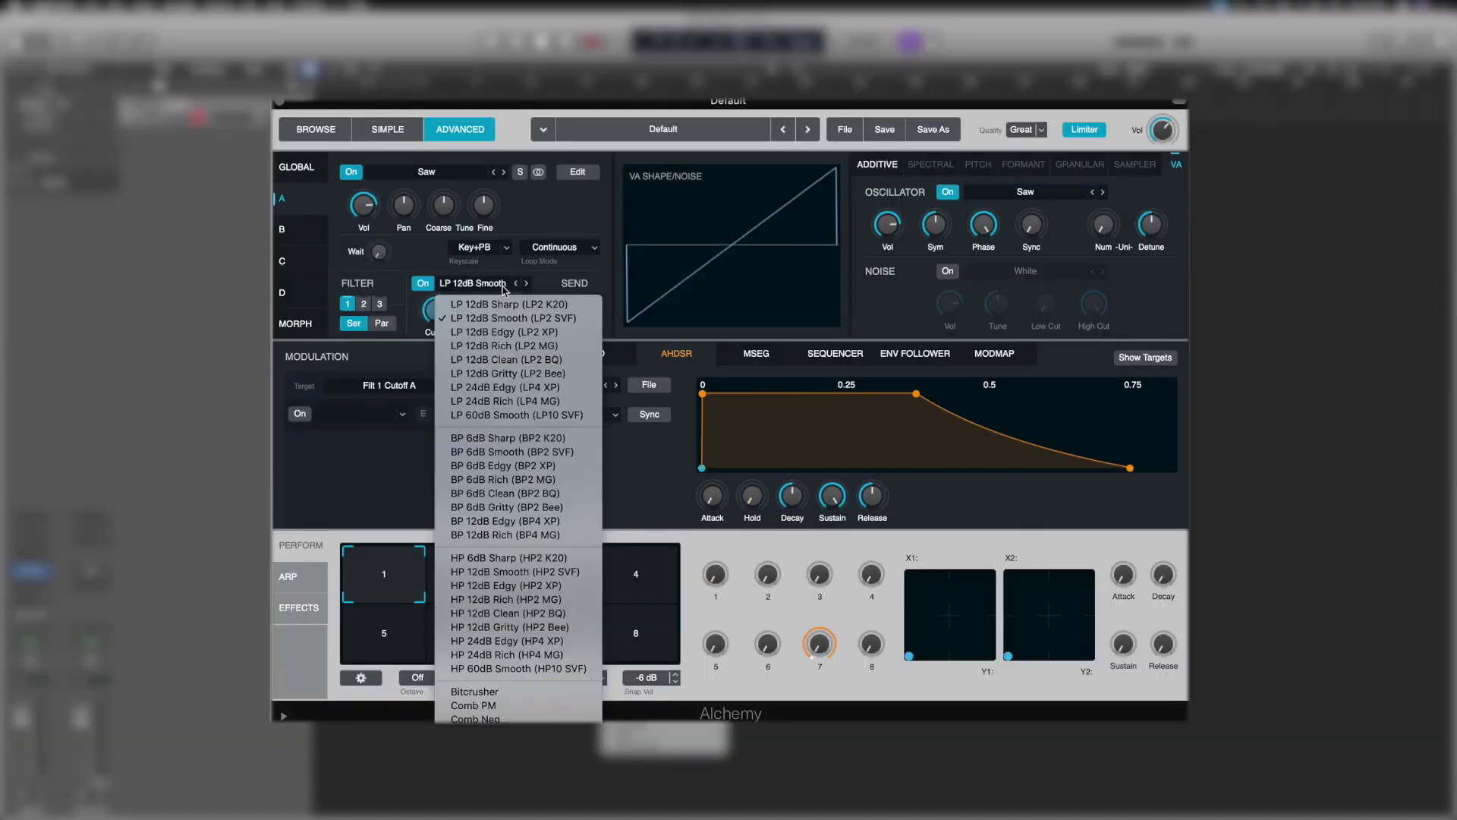
click(503, 289)
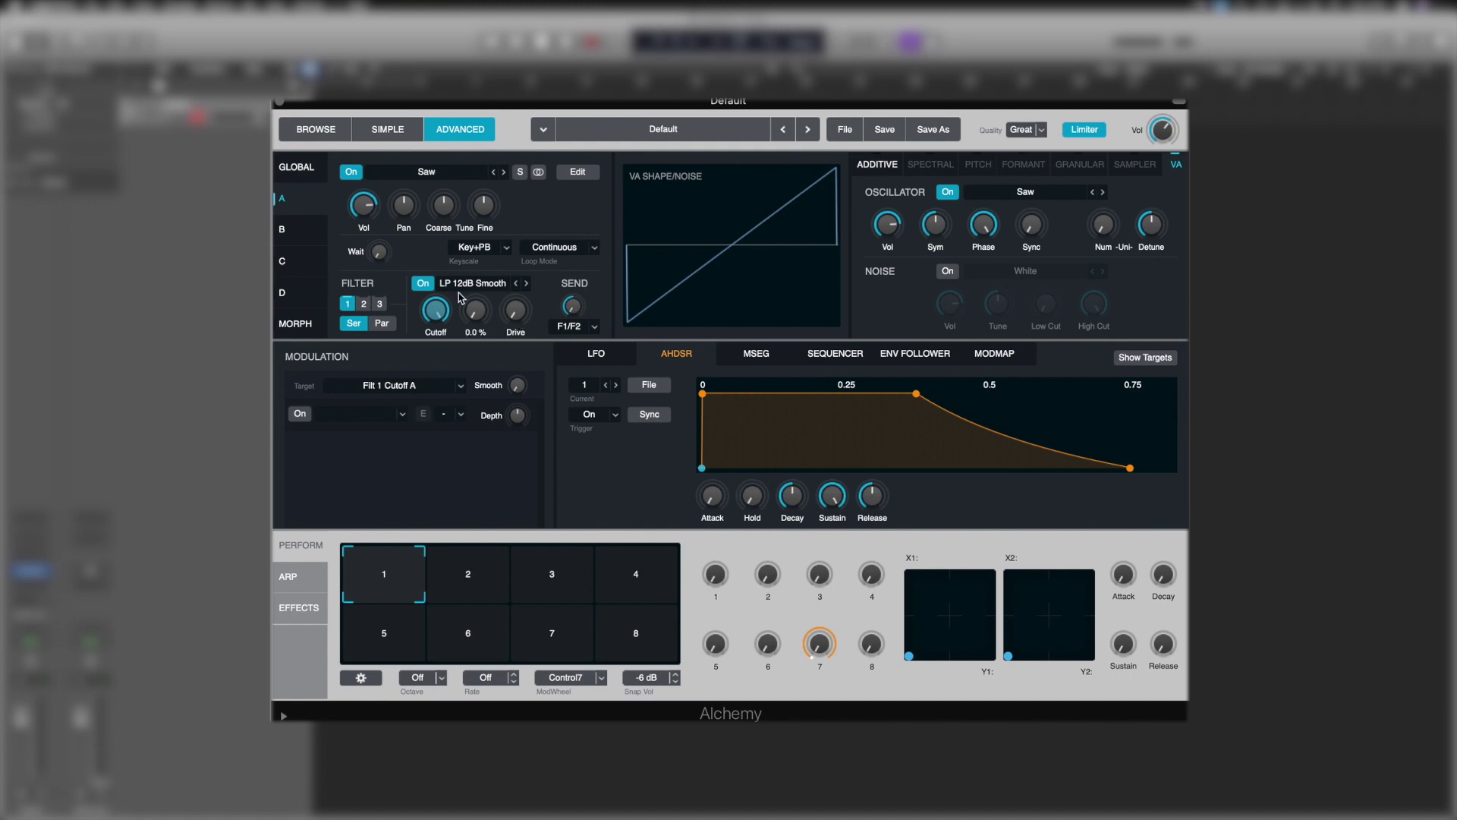
- Raise source A's filter resonance to about 55.6% and drive to 99.7%
mouse_move(470, 298)
mouse_move(509, 315)
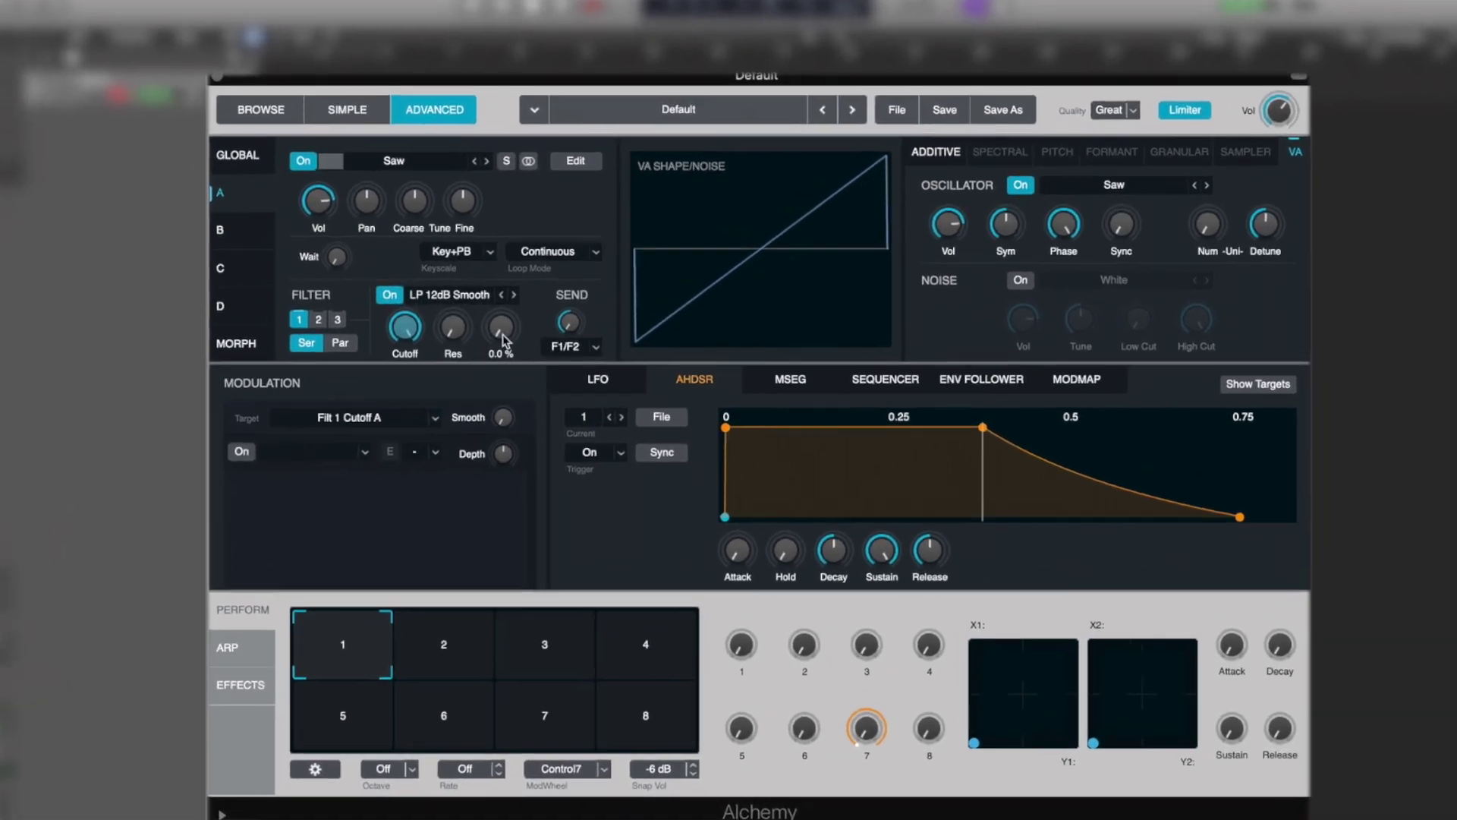
drag(510, 315, 517, 180)
drag(384, 374, 380, 123)
drag(453, 384, 458, 607)
drag(462, 526, 471, 334)
- Compare the LP 12dB Smooth and LP 12dB Edgy filter types, ending on LP 12dB Edgy
click(472, 334)
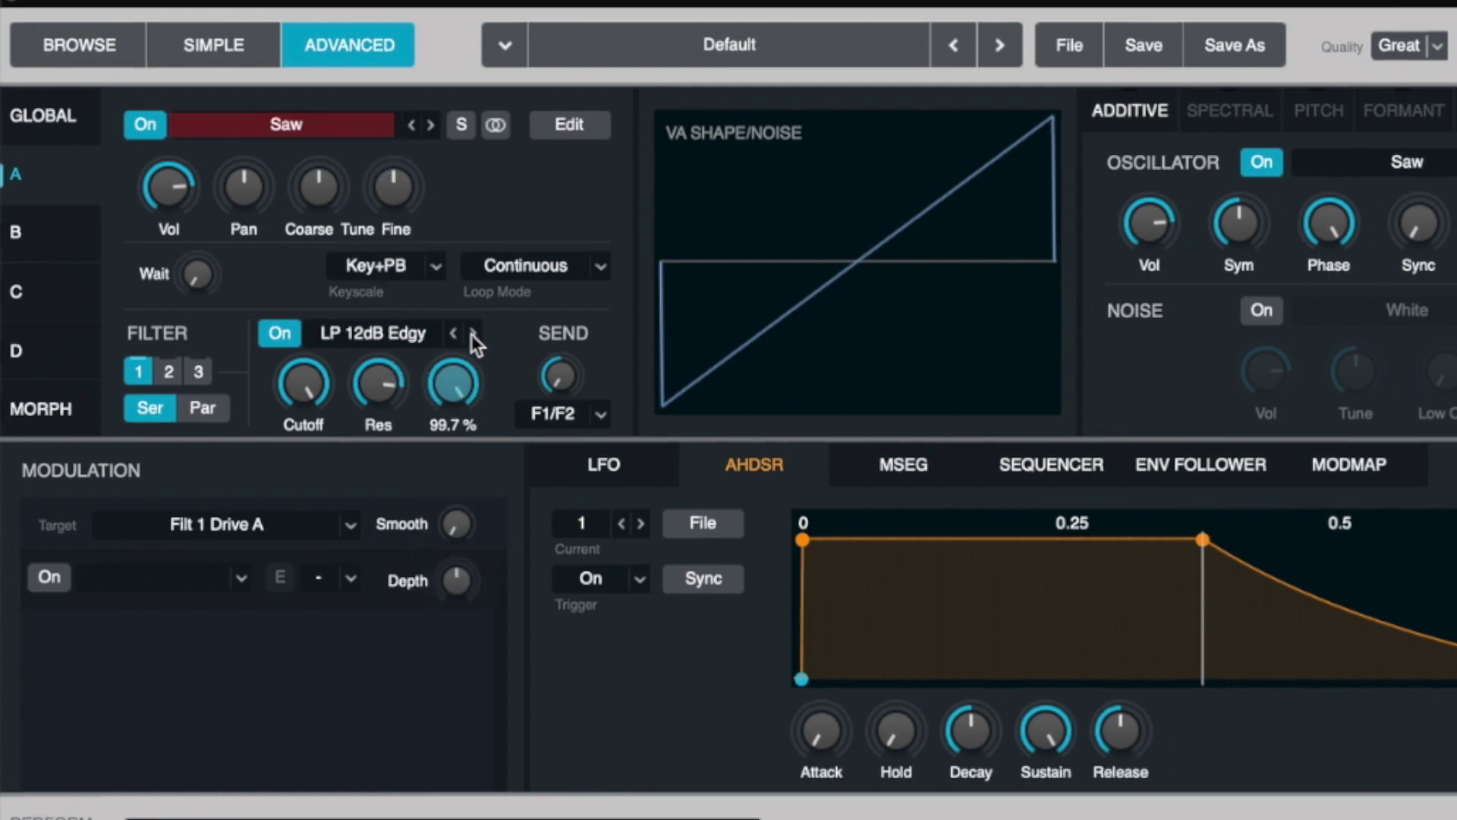
click(453, 333)
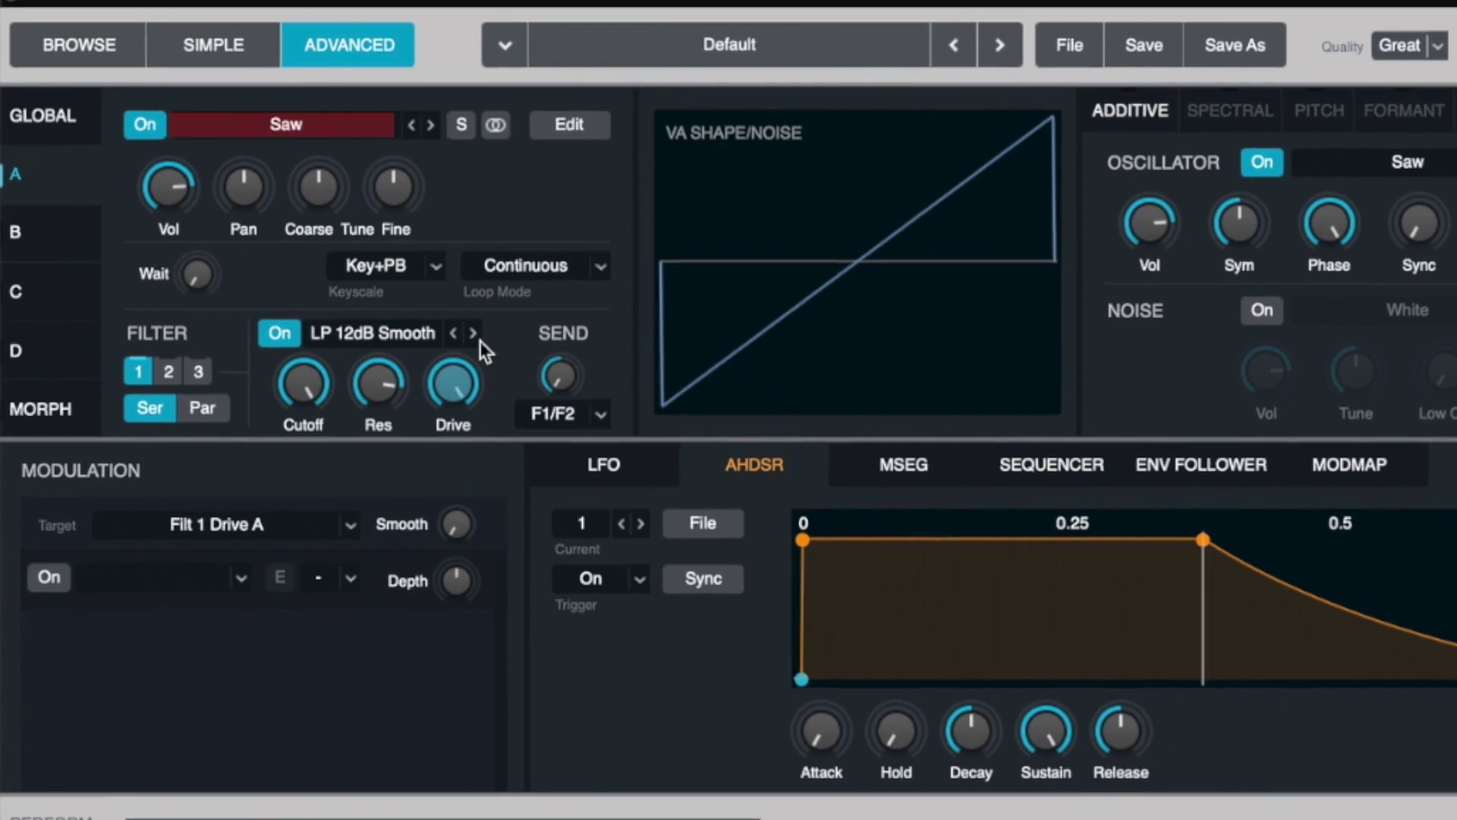
click(482, 332)
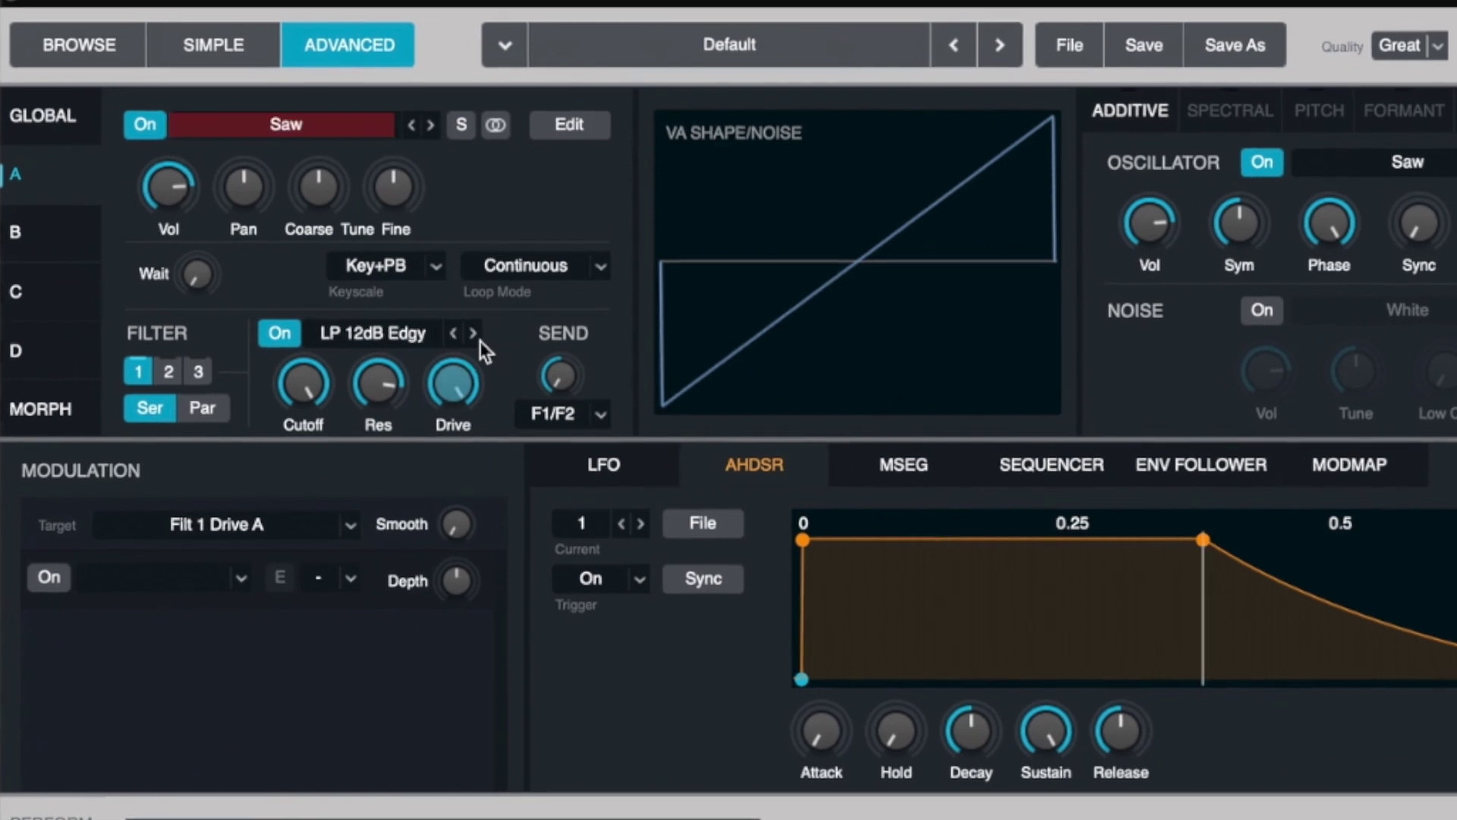
click(454, 341)
click(479, 340)
click(454, 340)
click(475, 340)
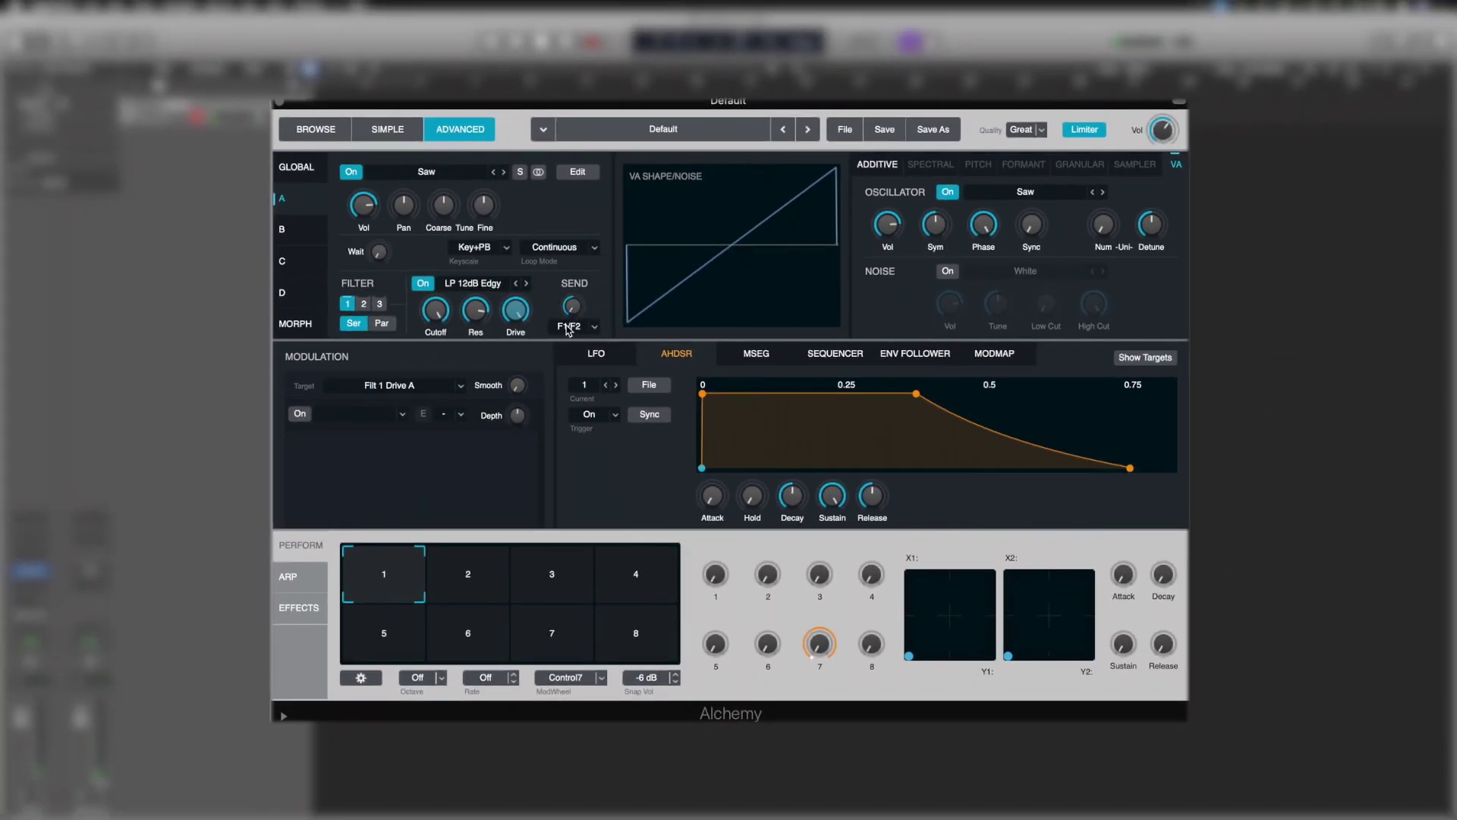
click(592, 328)
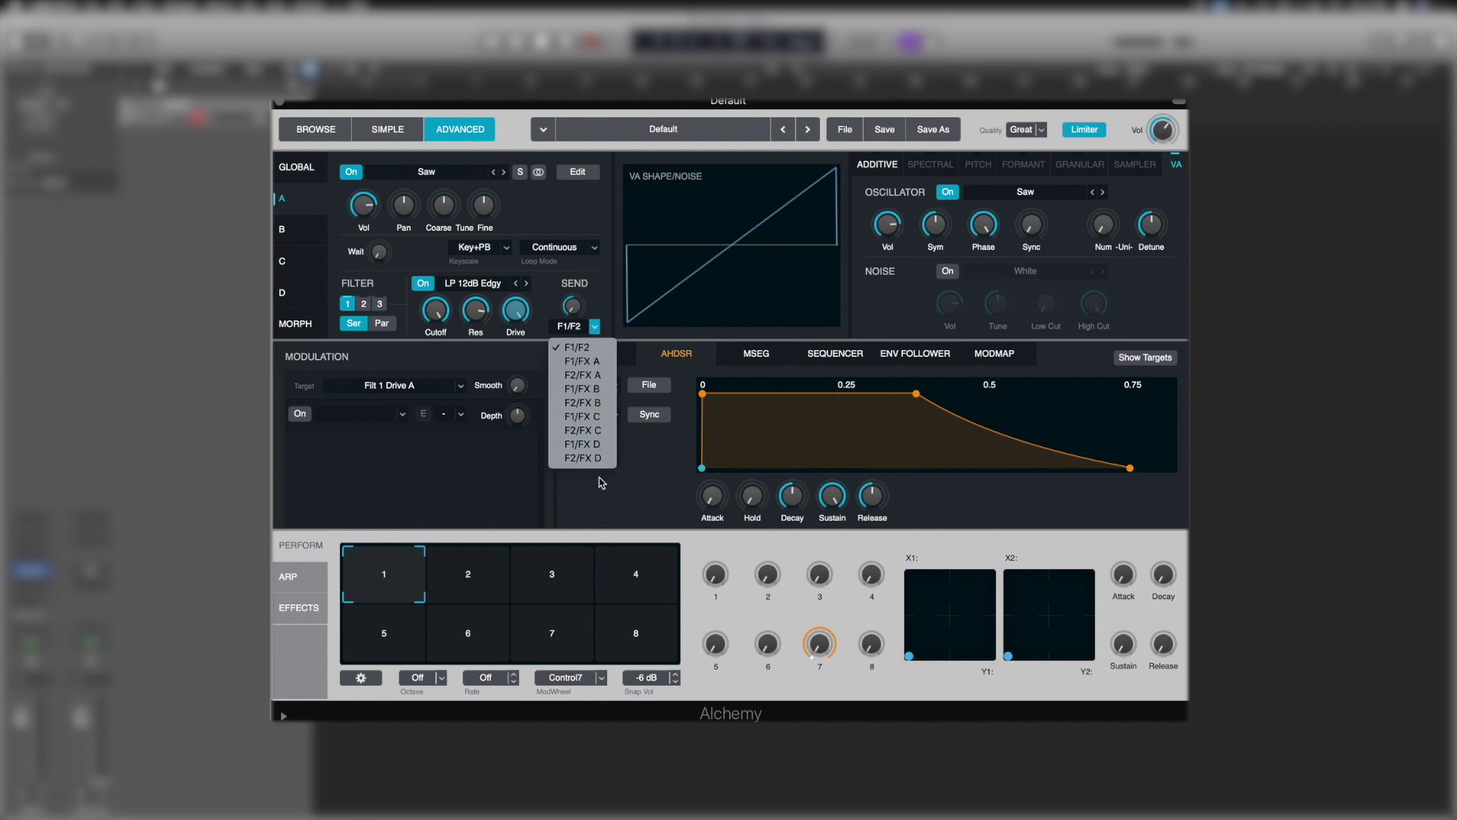
click(601, 309)
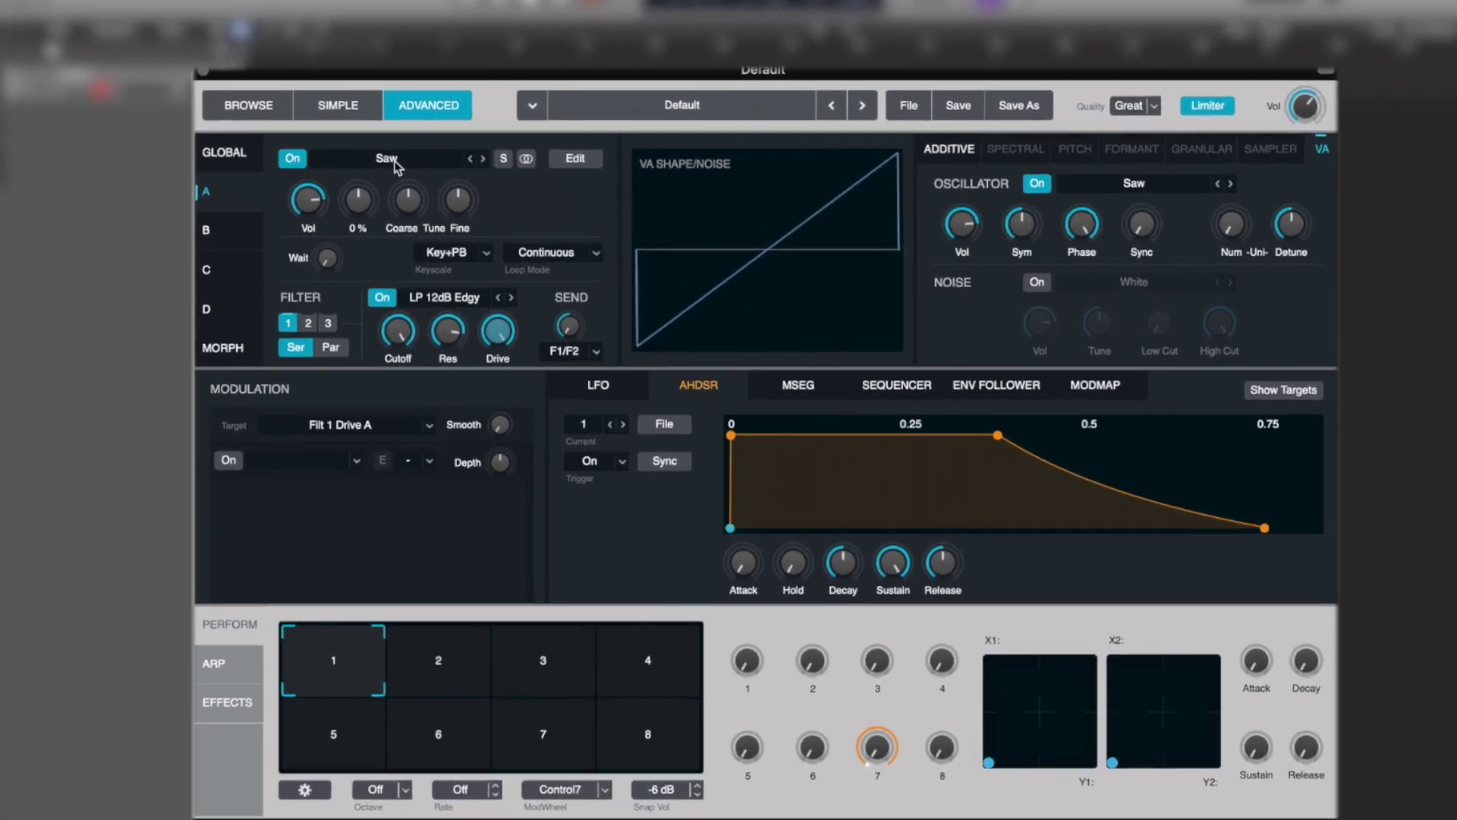
- Load the basic Sine waveform from the VA menu into source A
click(433, 174)
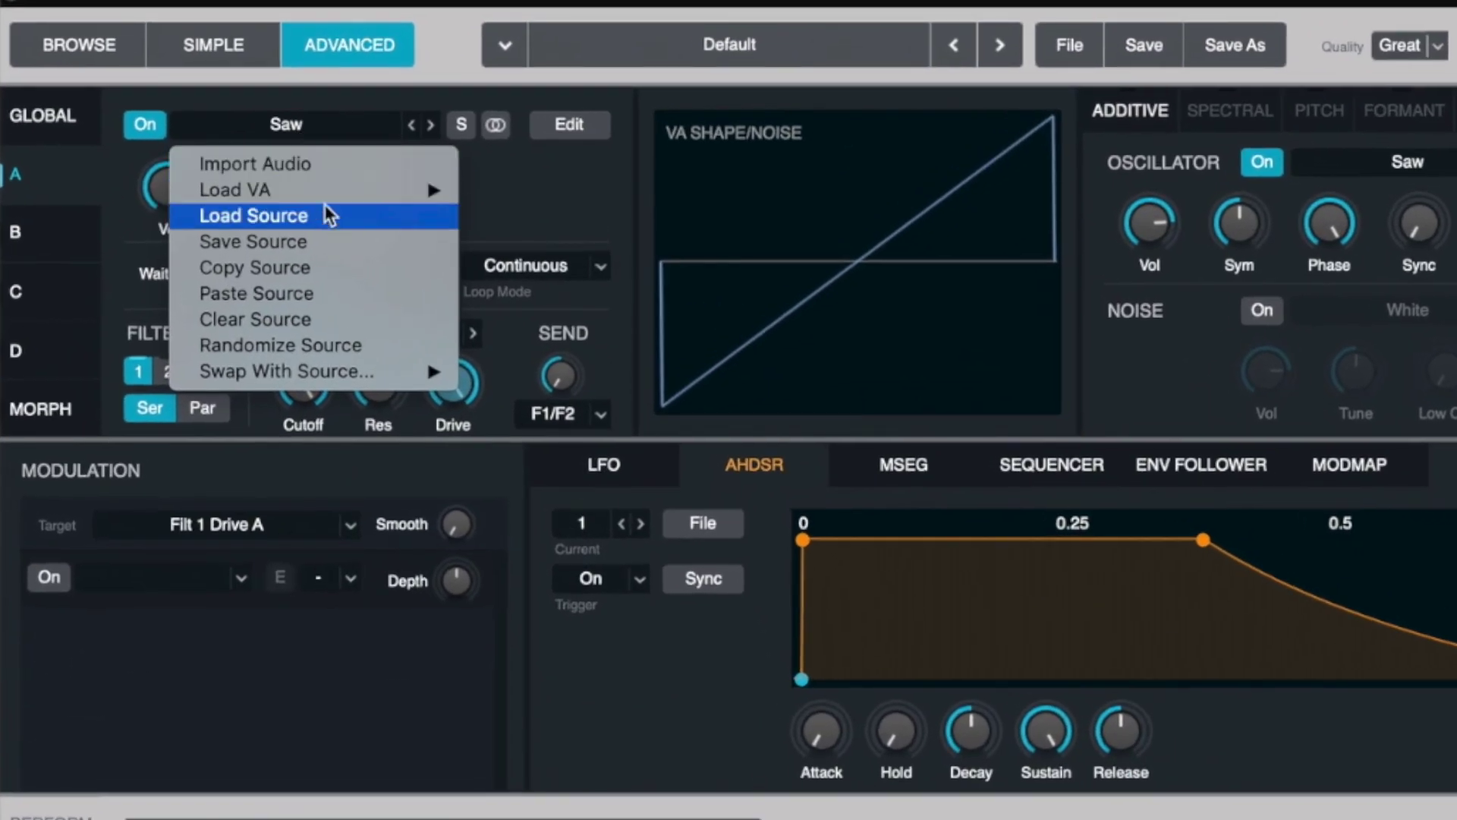
mouse_move(332, 203)
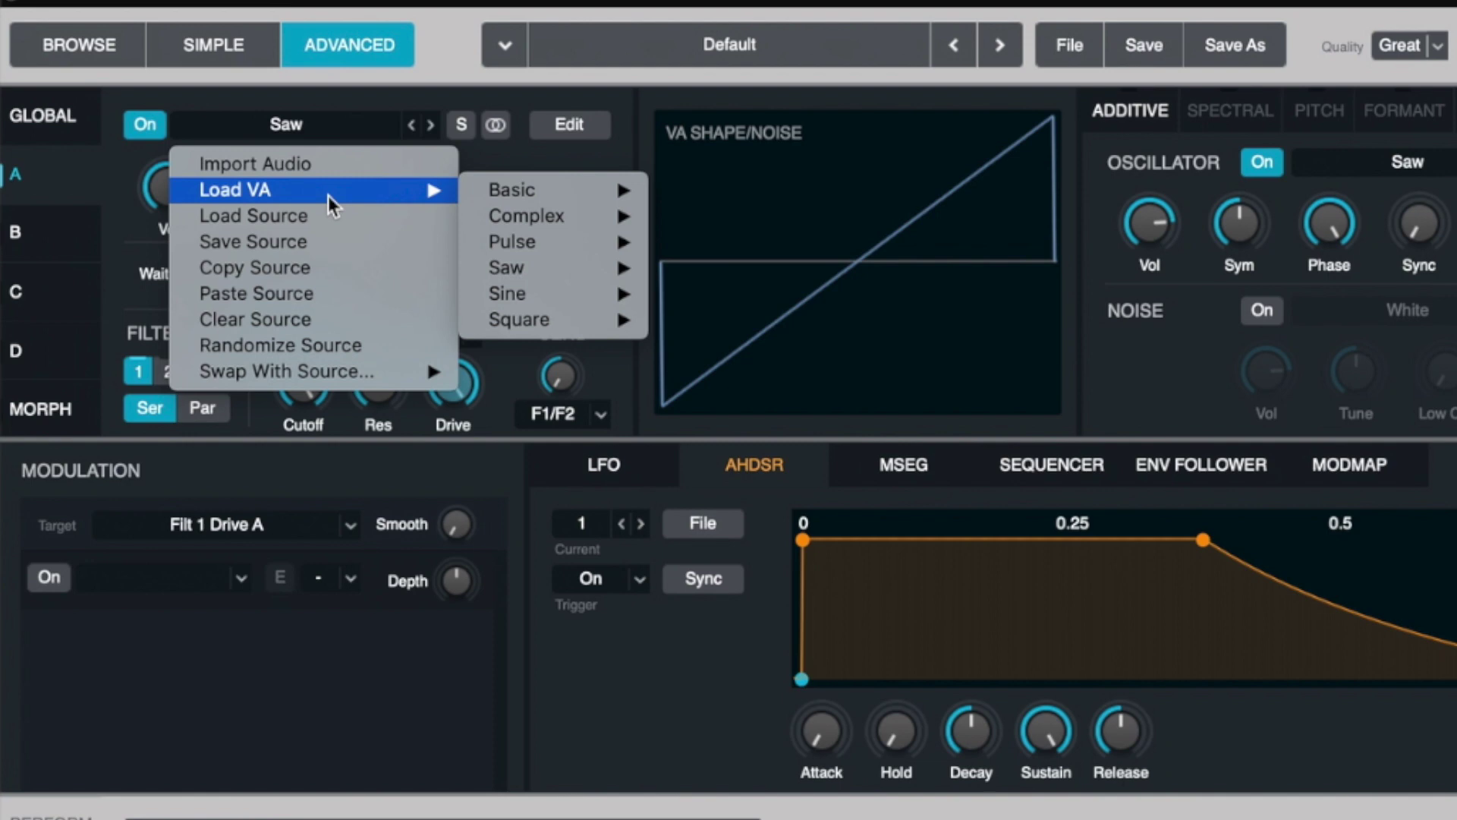
mouse_move(600, 205)
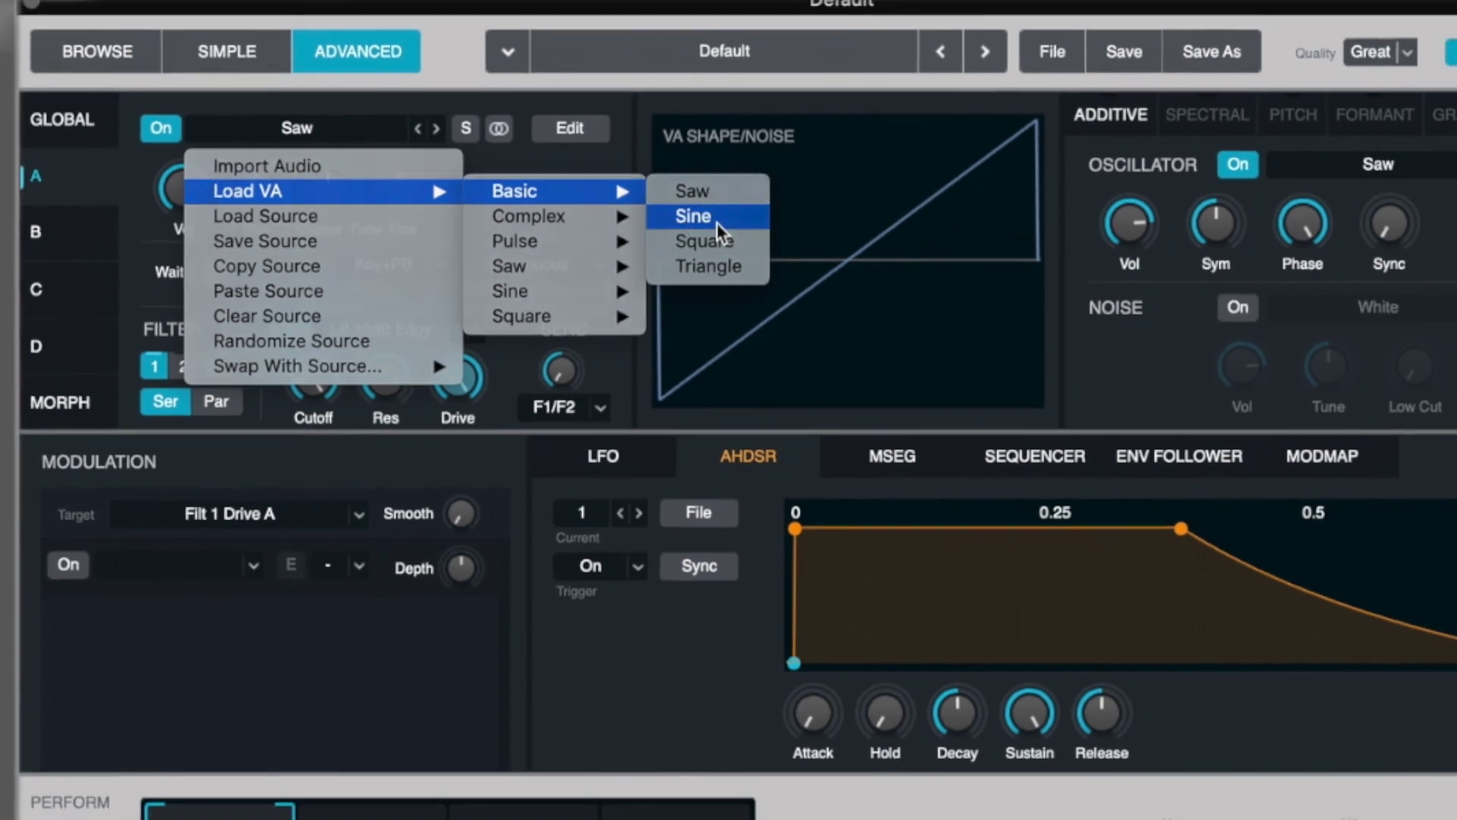
click(702, 216)
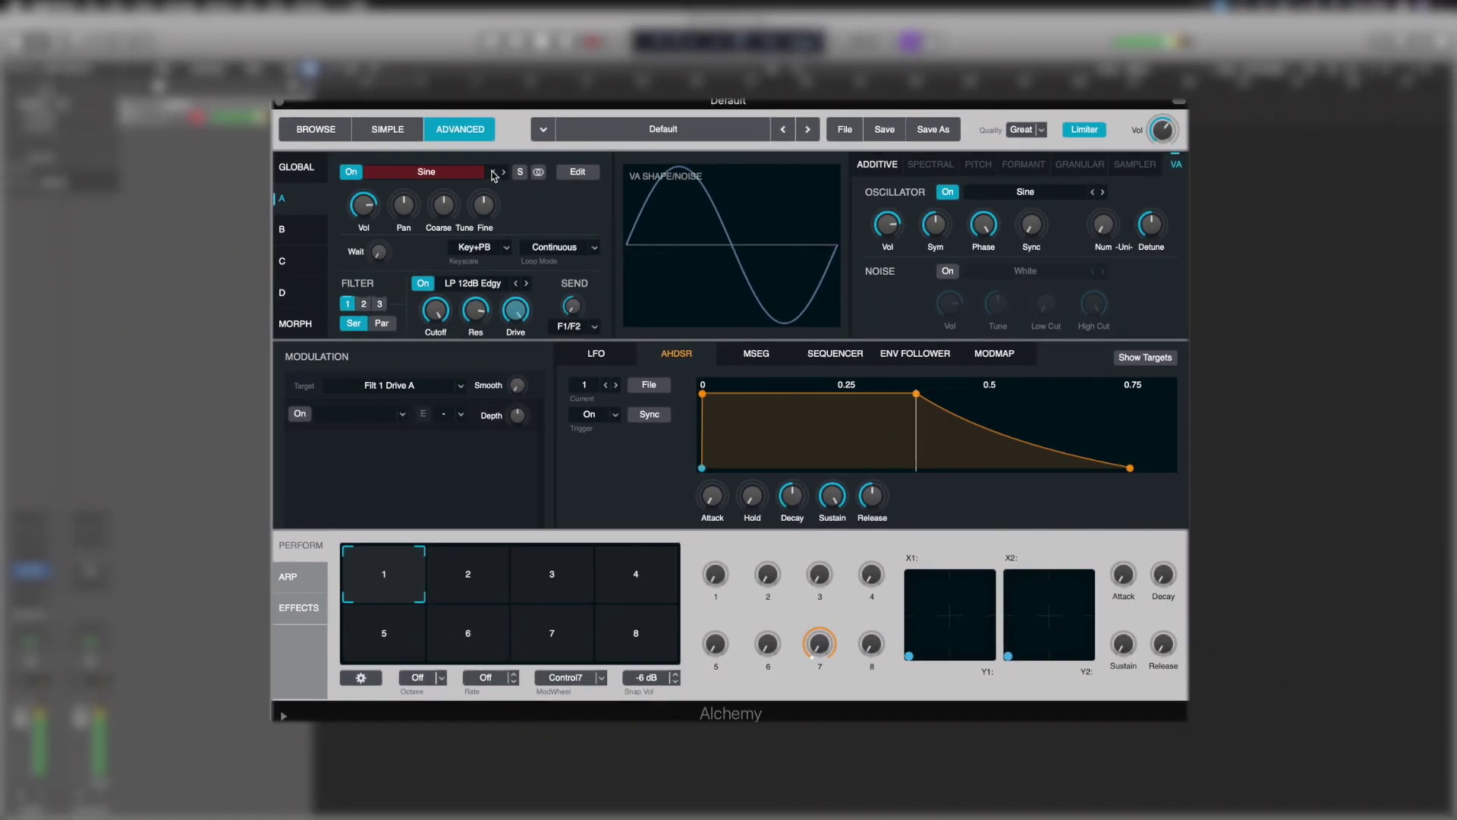
- Audition the Square, Metallic 05 and Metallic 06 waveforms on source A
click(496, 167)
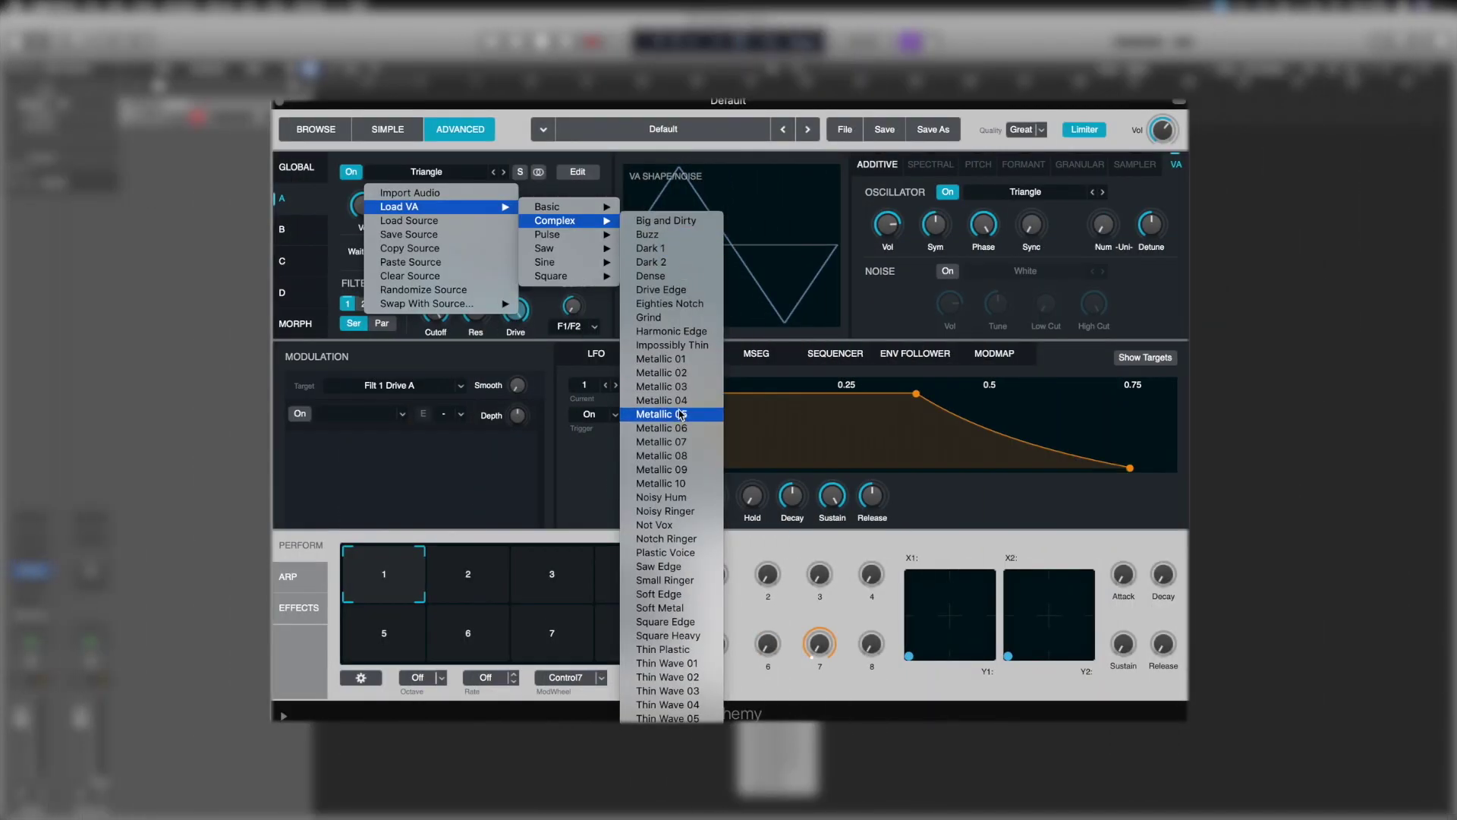
click(677, 416)
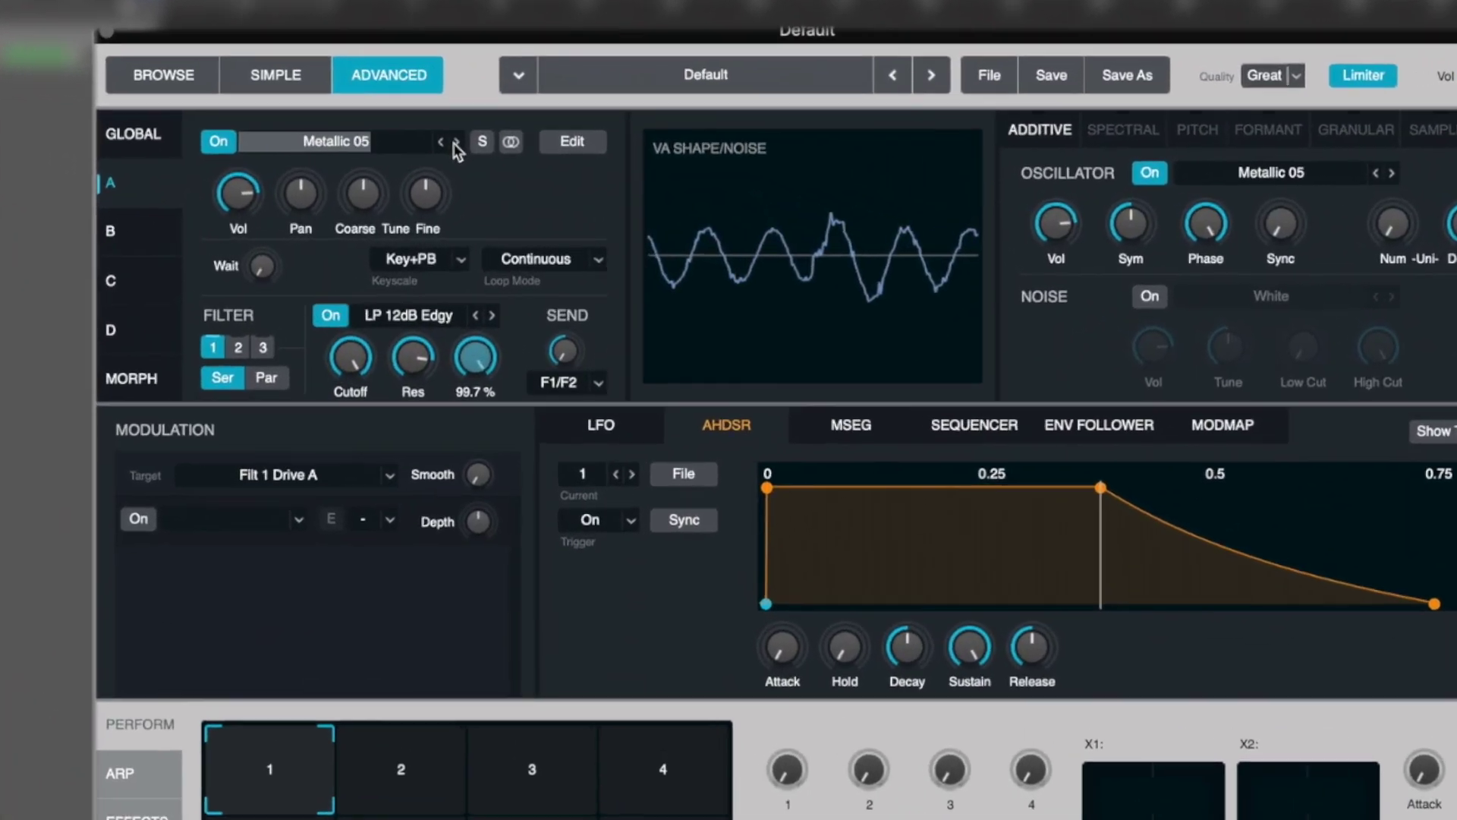
click(503, 170)
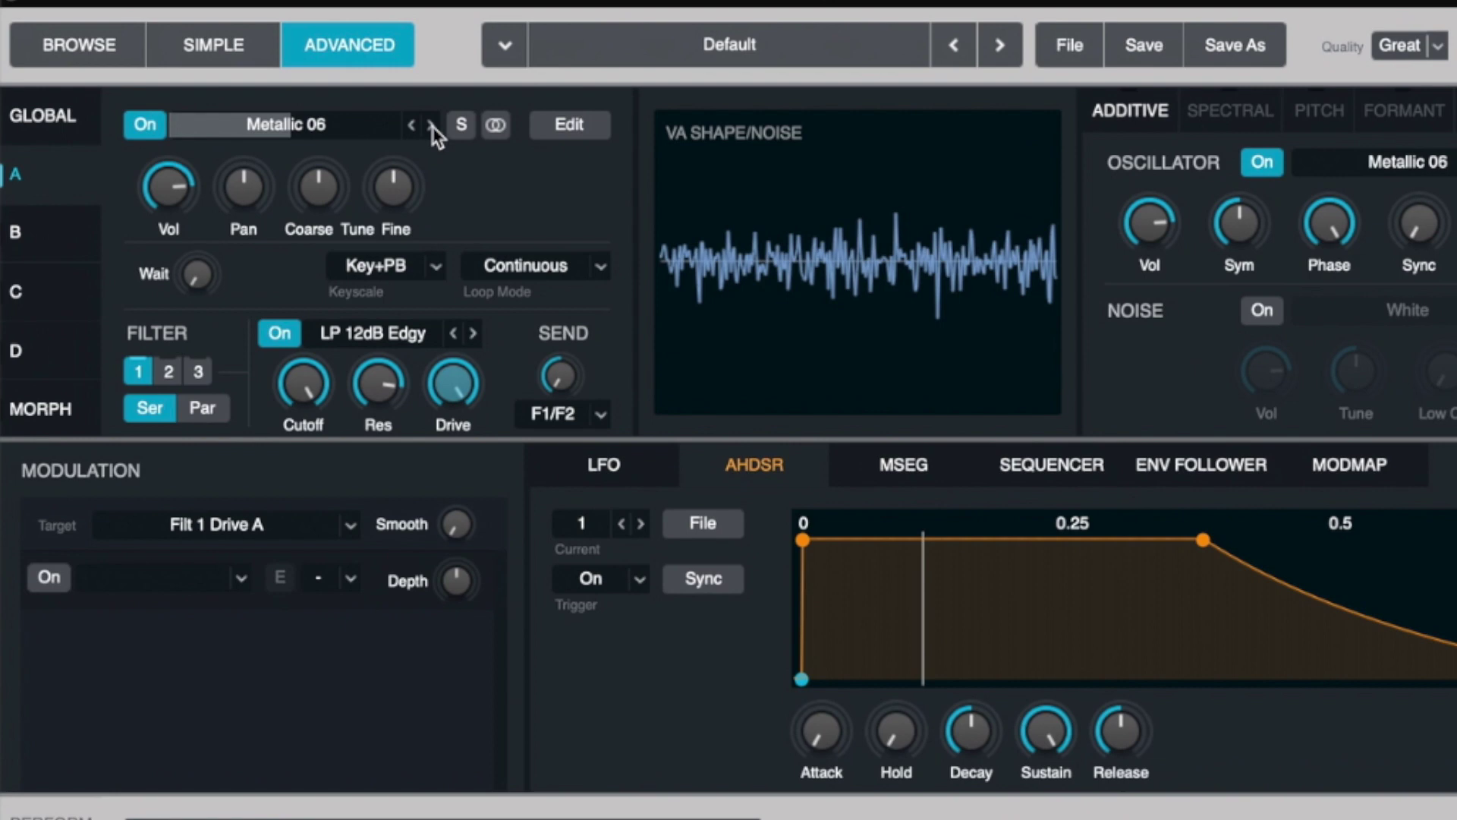
click(354, 123)
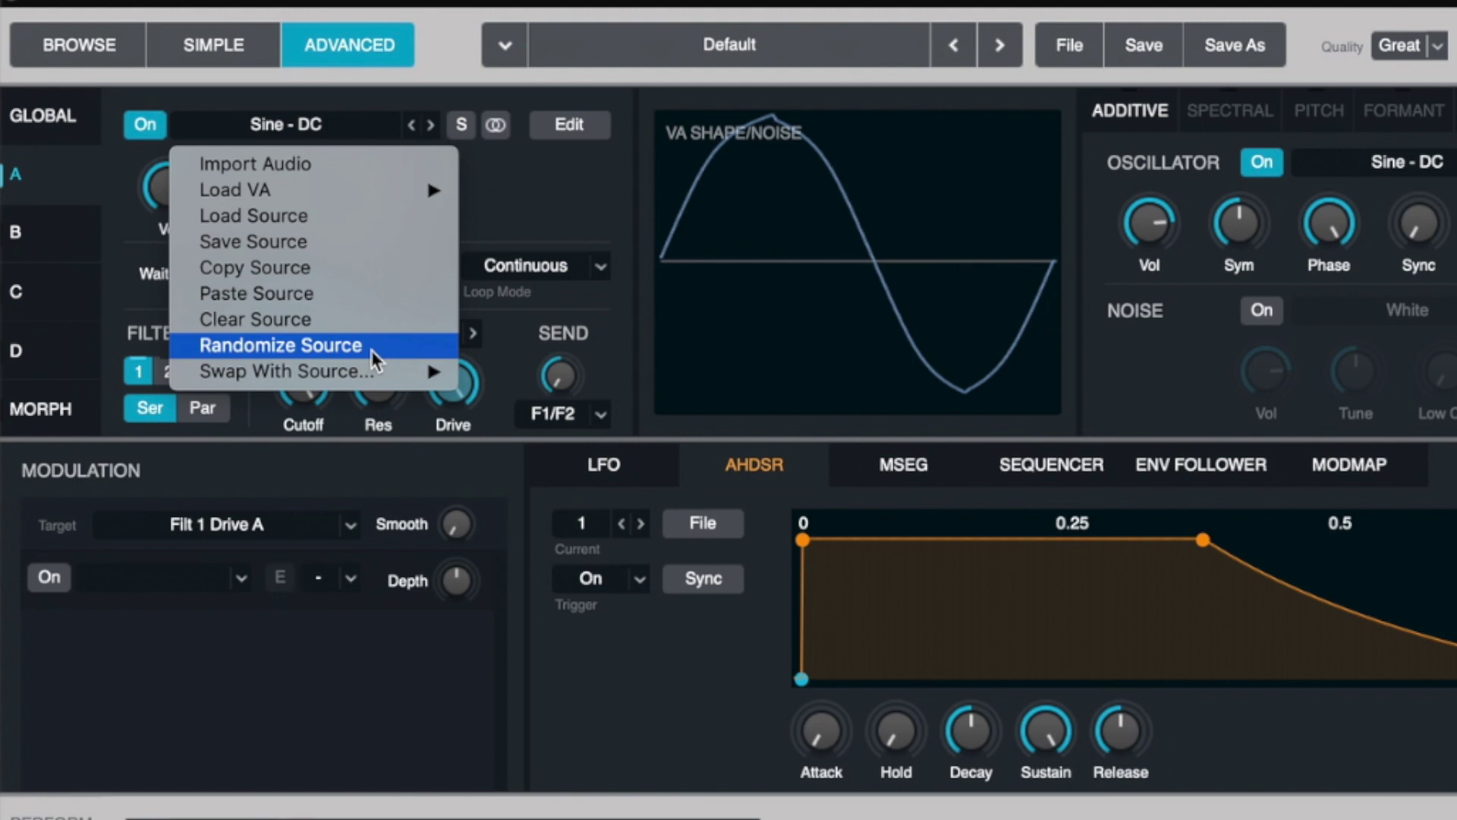
- Use Swap With Source to exchange source A with another source, leaving EditorData in A
mouse_move(372, 384)
click(494, 371)
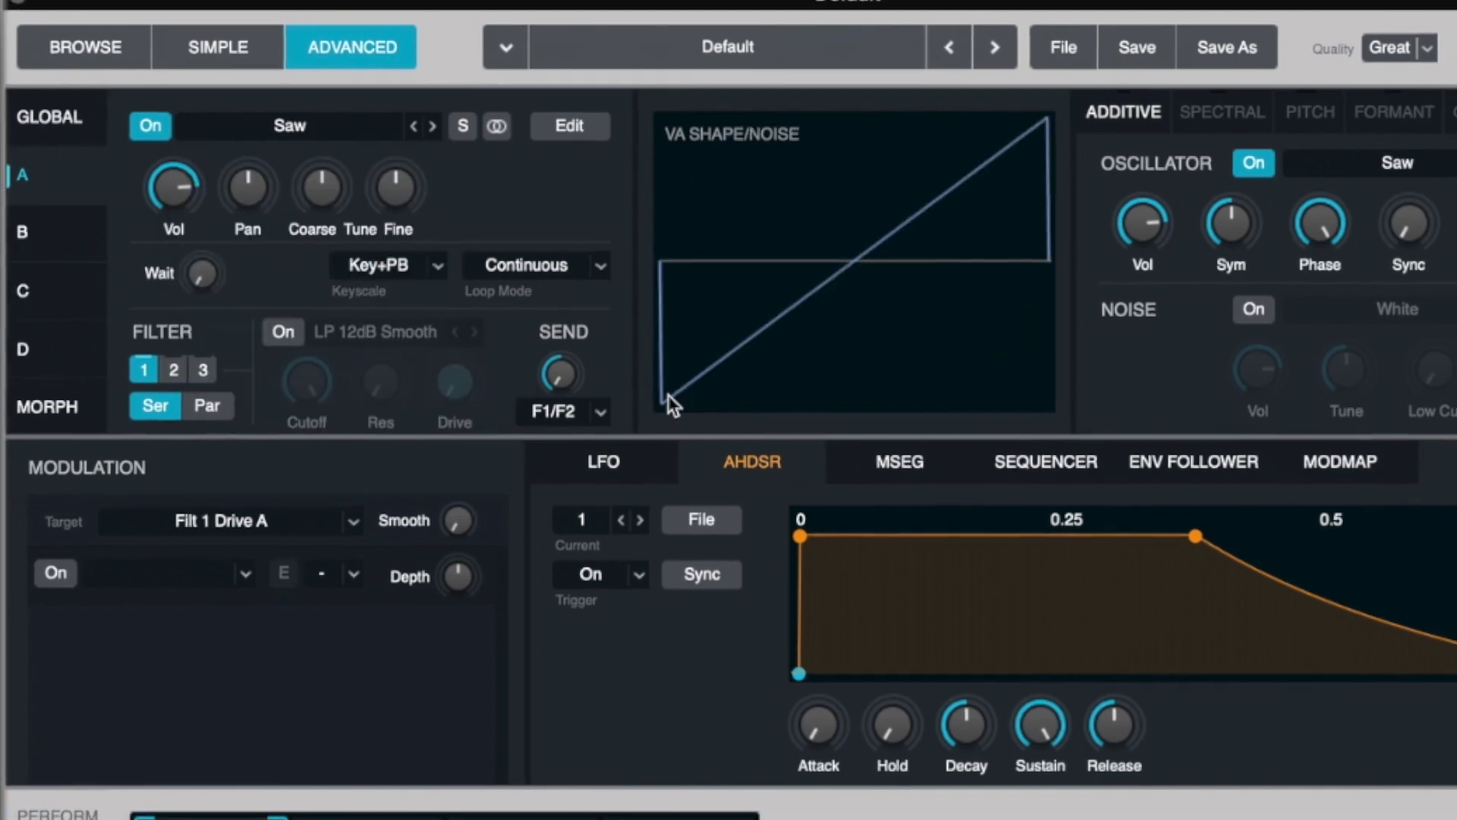